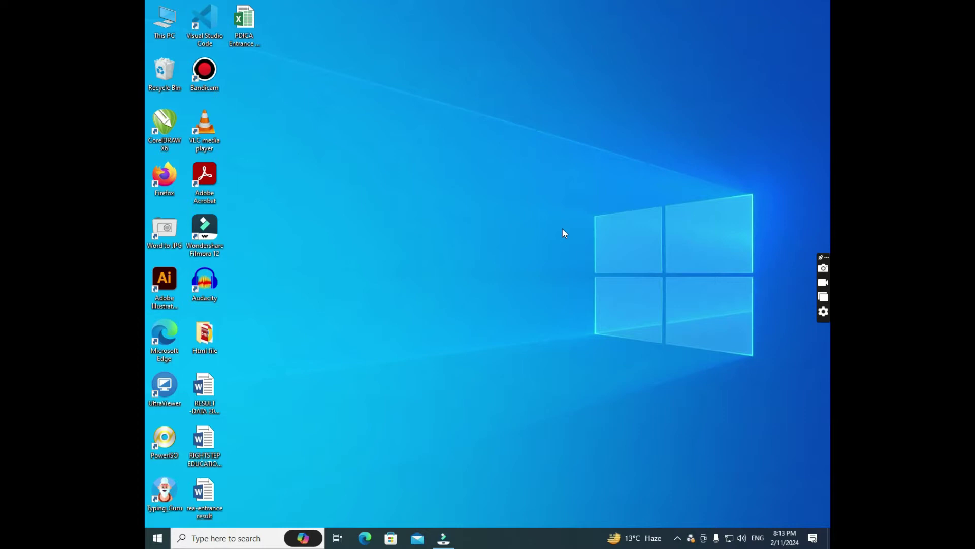
# Step: Launch Firefox from its desktop shortcut so a fresh browser window is open
pyautogui.click(157, 537)
pyautogui.click(704, 64)
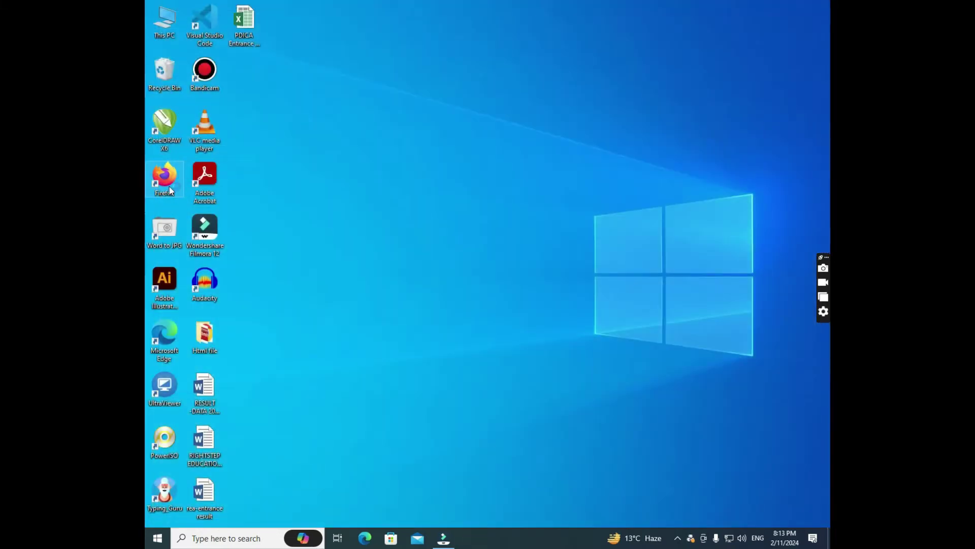
pyautogui.doubleClick(164, 178)
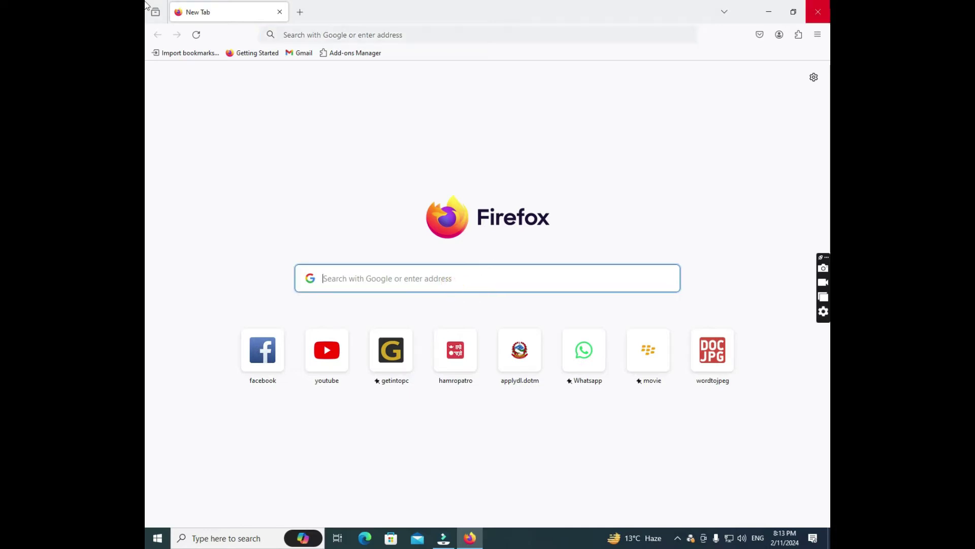
pyautogui.click(818, 12)
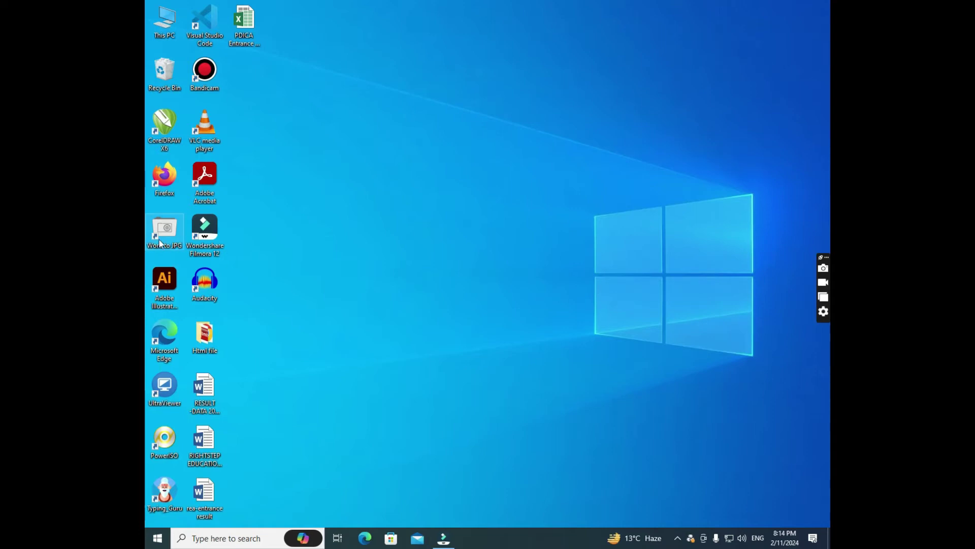
pyautogui.click(164, 177)
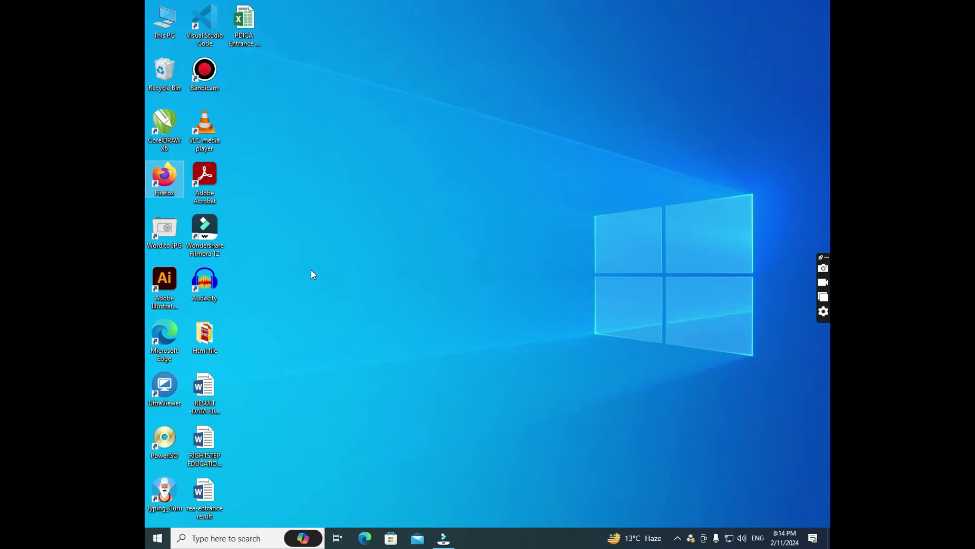
pyautogui.doubleClick(167, 172)
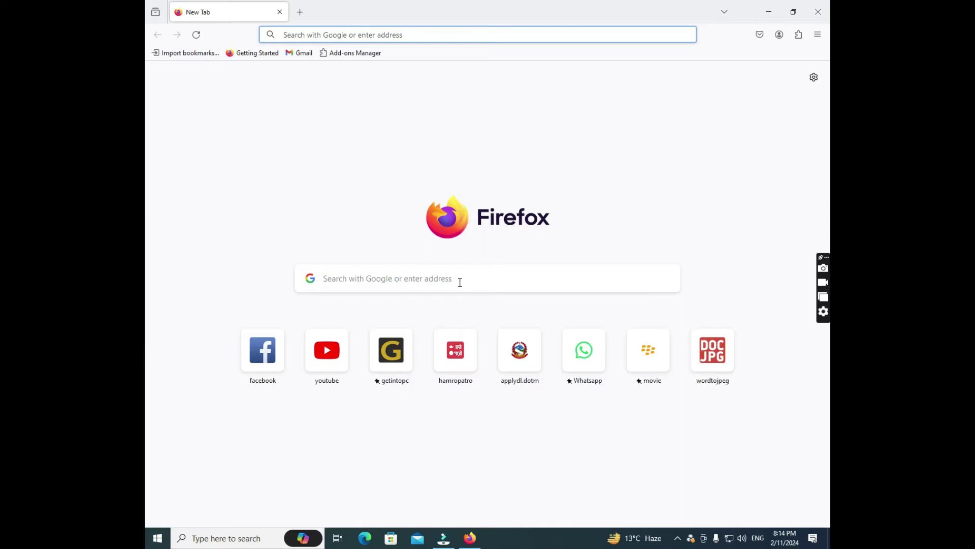
# Step: Search the web for 'preeti font'
pyautogui.click(445, 281)
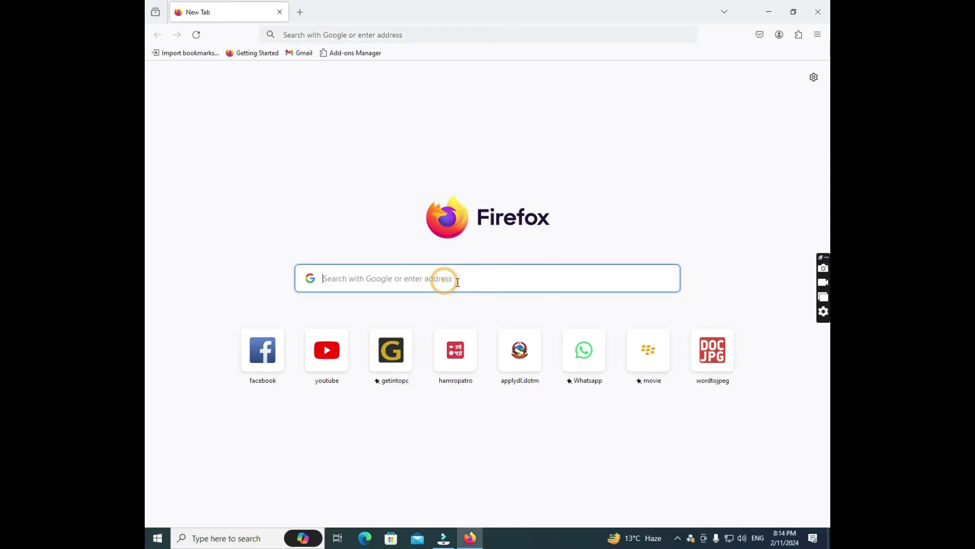
pyautogui.write('p')
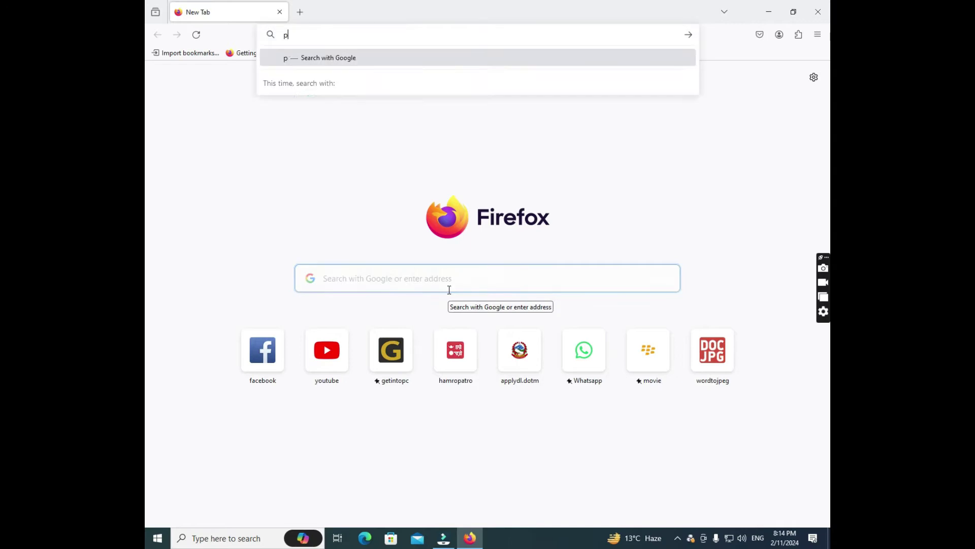
pyautogui.write('reeti f')
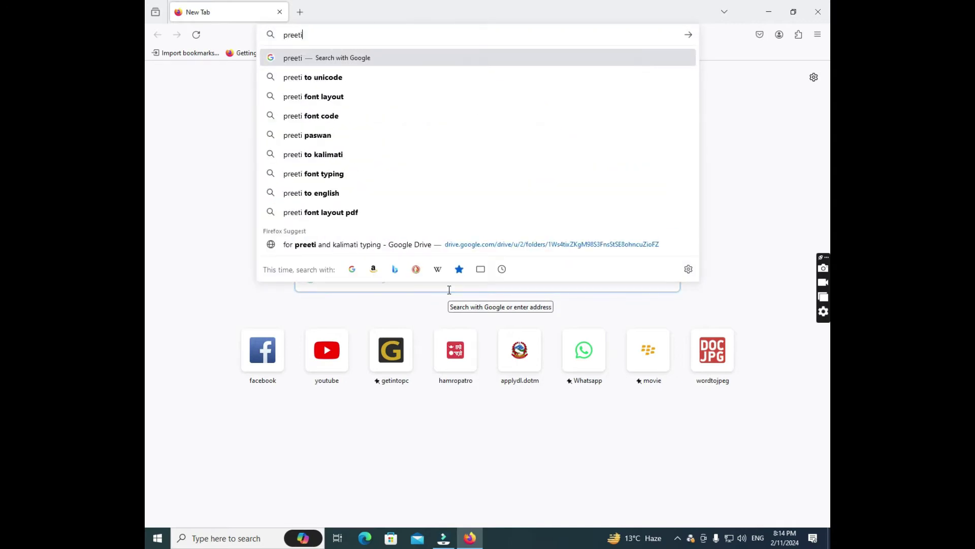
pyautogui.write('ont')
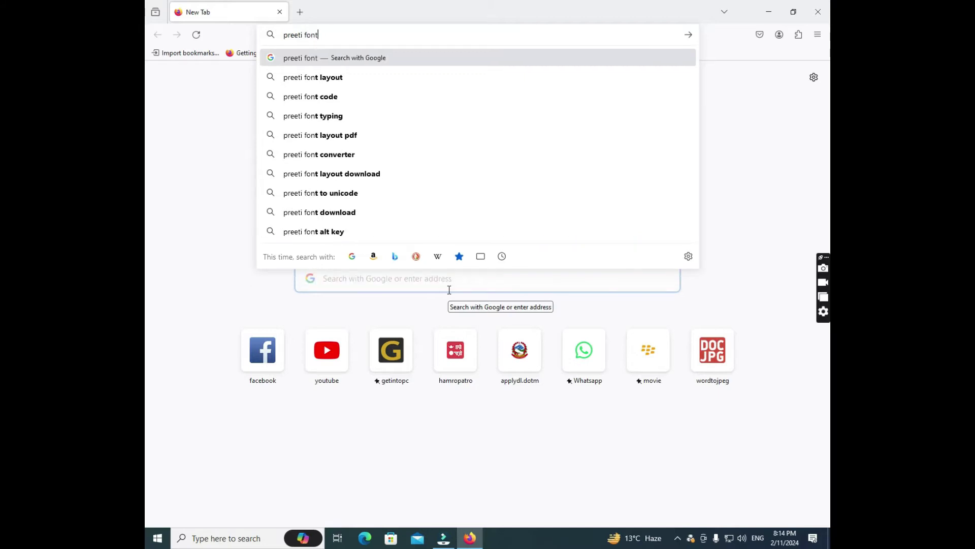
pyautogui.press('Return')
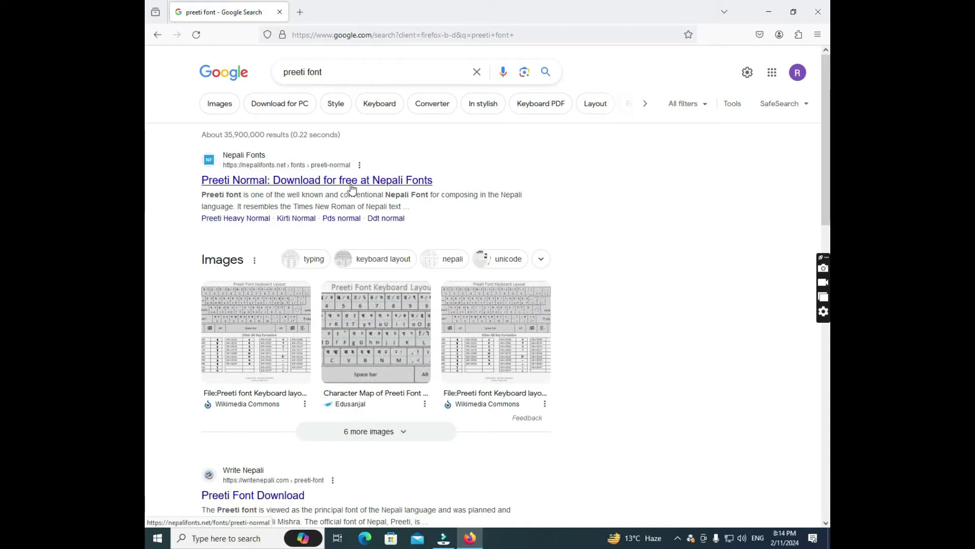
# Step: Open the Preeti Normal result on Nepali Fonts and browse the site's ALL FONTS list
pyautogui.click(260, 181)
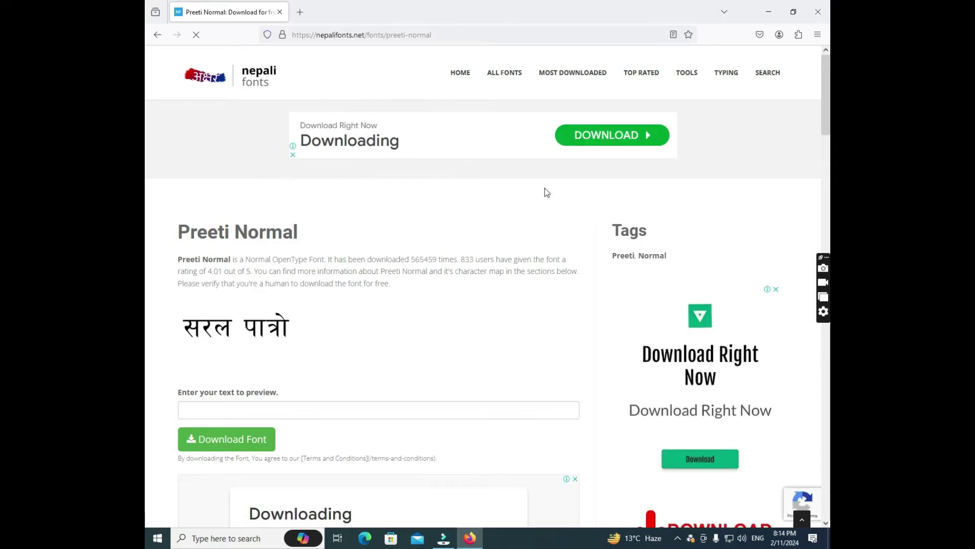
pyautogui.moveTo(826, 101)
pyautogui.mouseDown()
pyautogui.moveTo(828, 120)
pyautogui.moveTo(827, 109)
pyautogui.mouseUp()
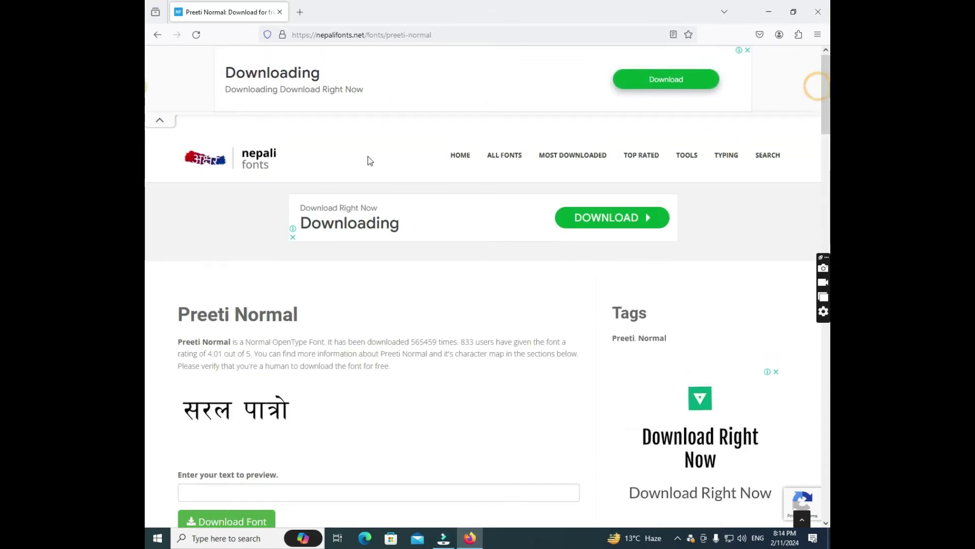
pyautogui.click(514, 162)
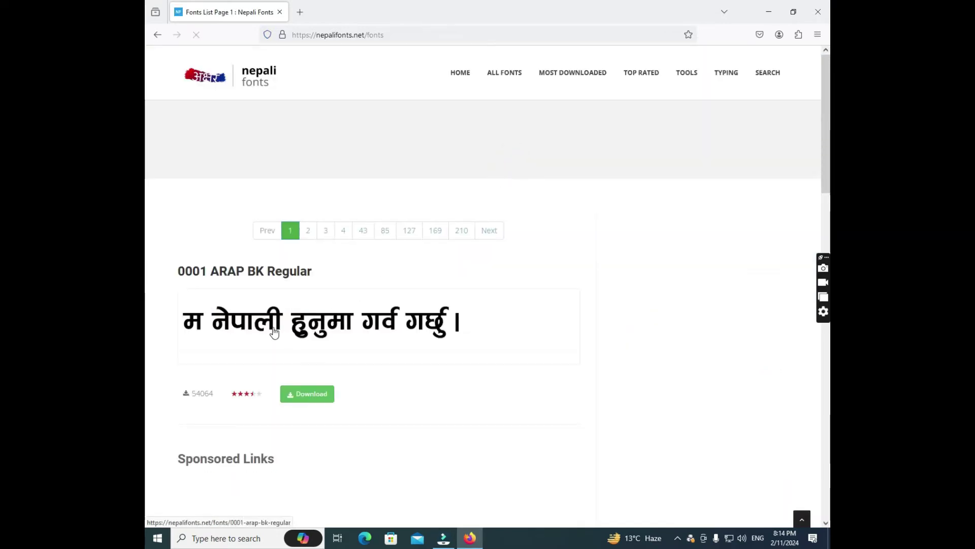
pyautogui.scroll(-1, 265, 305)
pyautogui.scroll(-1, 261, 269)
pyautogui.scroll(-1, 267, 254)
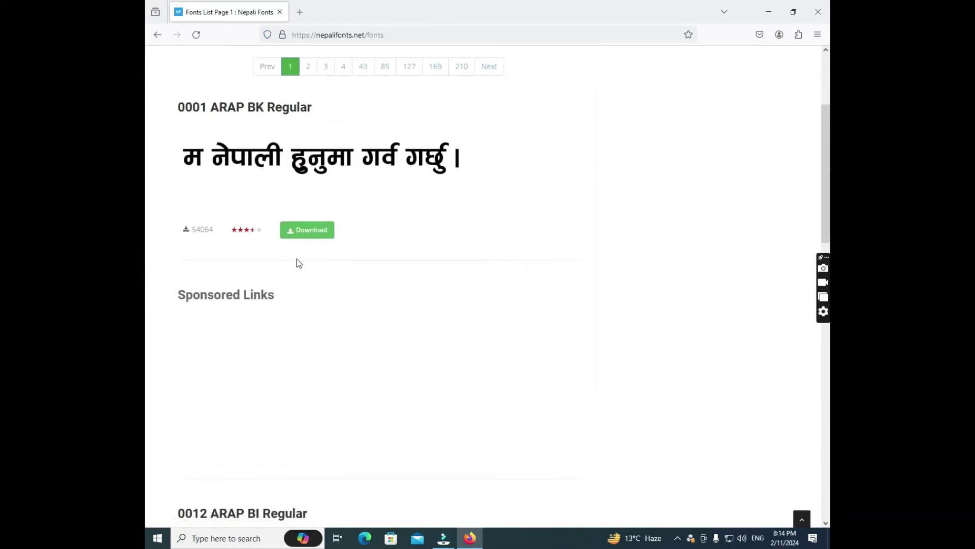
pyautogui.scroll(-3, 297, 254)
pyautogui.scroll(-1, 296, 247)
pyautogui.scroll(-1, 309, 289)
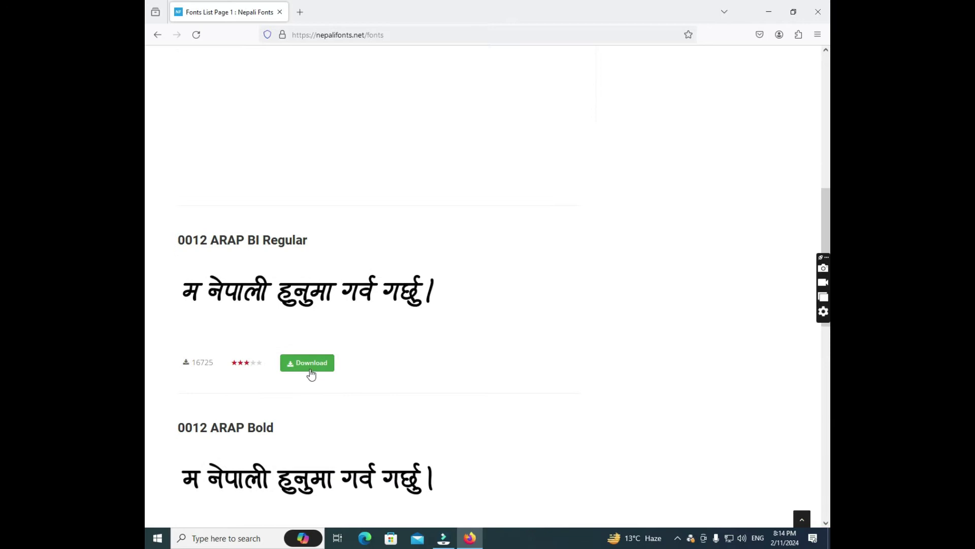
pyautogui.scroll(-2, 311, 375)
pyautogui.scroll(-1, 307, 376)
pyautogui.scroll(-3, 303, 378)
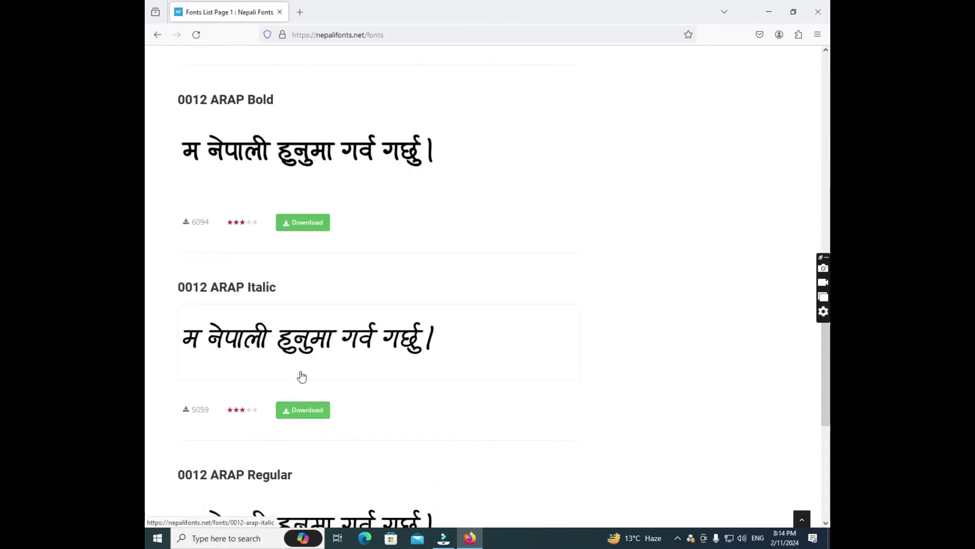
pyautogui.scroll(6, 297, 355)
pyautogui.scroll(2, 287, 304)
pyautogui.scroll(6, 292, 269)
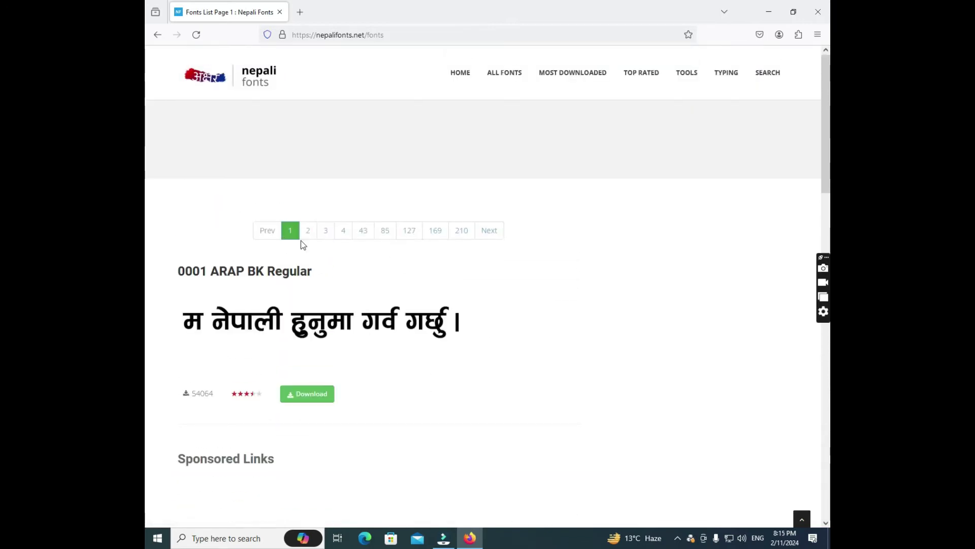
# Step: Return to the Nepali Fonts home page and scroll to the Preeti Normal listing
pyautogui.click(468, 74)
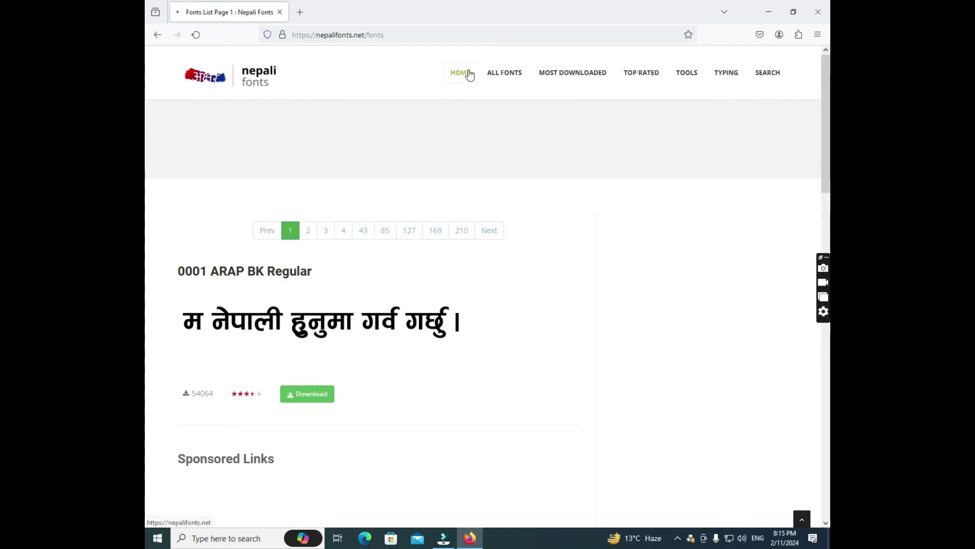
pyautogui.scroll(-1, 277, 257)
pyautogui.scroll(-3, 255, 264)
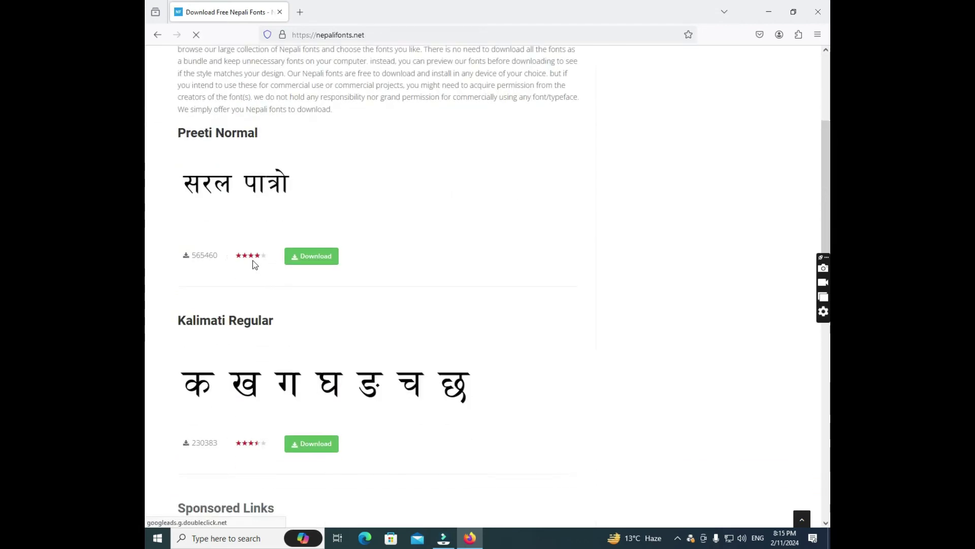
pyautogui.scroll(-3, 279, 304)
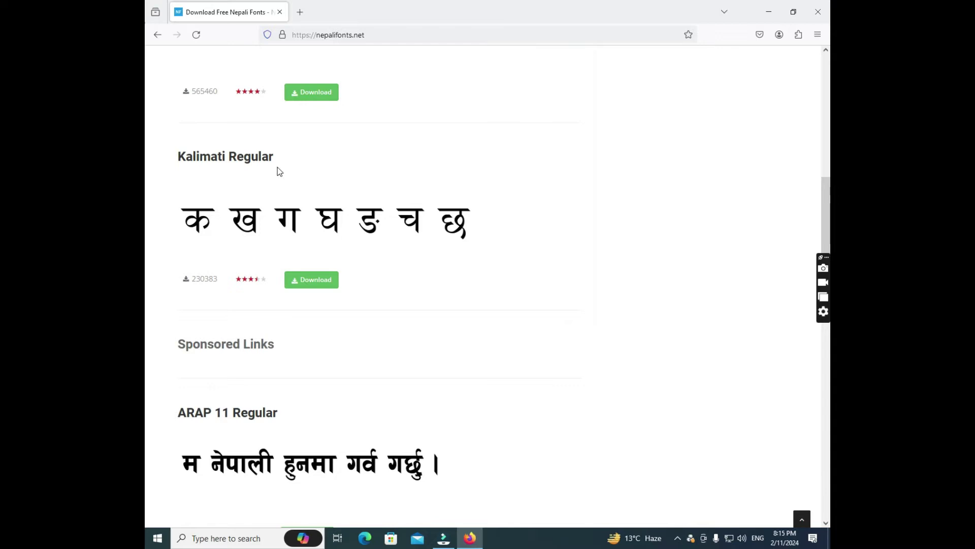
pyautogui.scroll(-2, 272, 264)
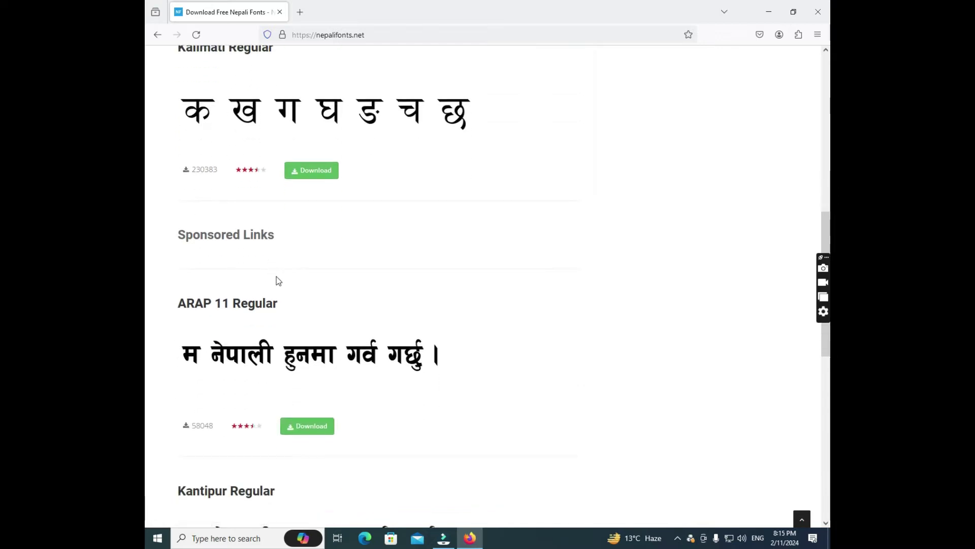
pyautogui.scroll(5, 279, 244)
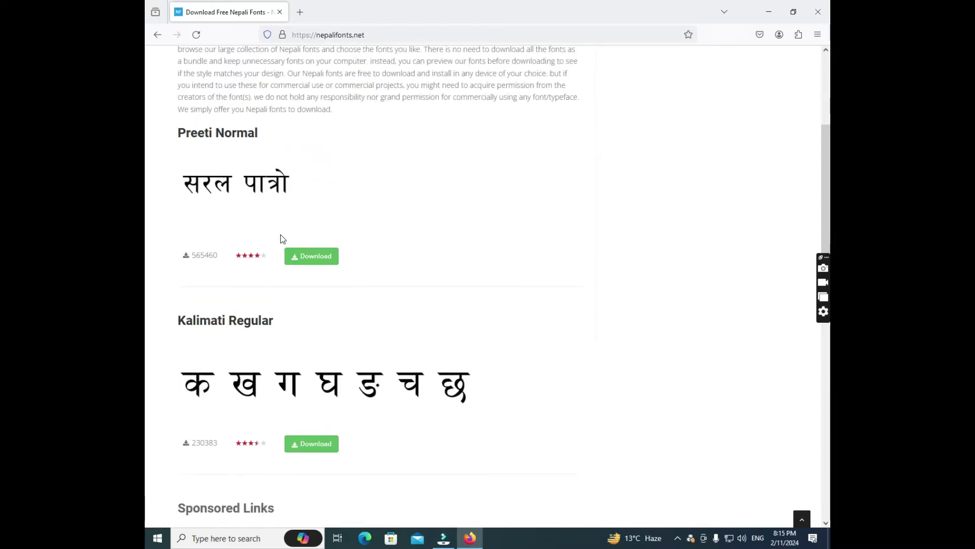
pyautogui.scroll(4, 282, 233)
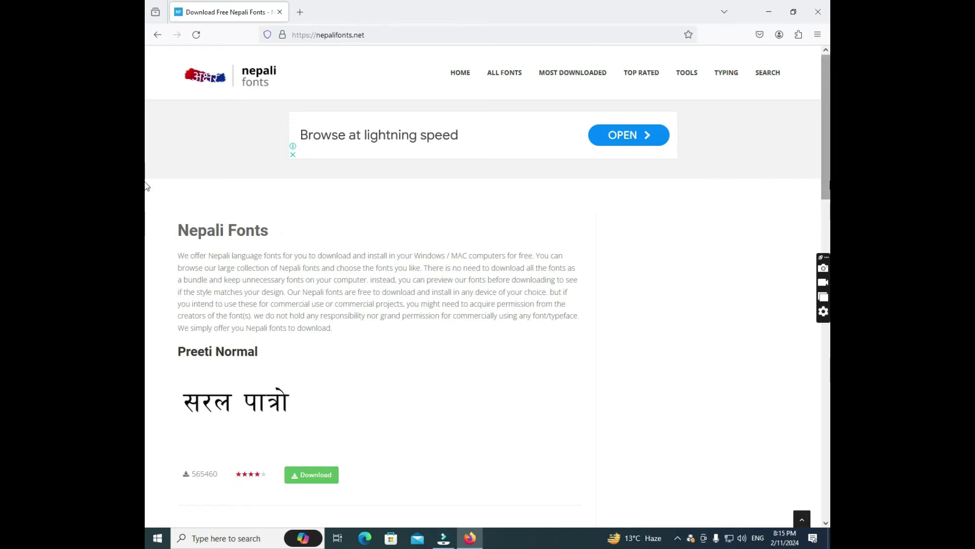
pyautogui.moveTo(828, 246); pyautogui.dragTo(828, 405)
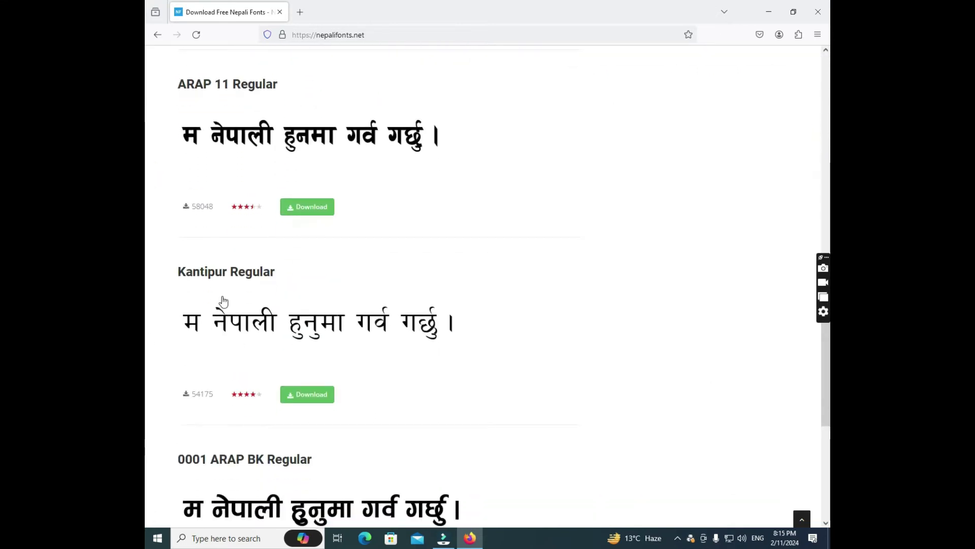
pyautogui.scroll(6, 324, 279)
pyautogui.scroll(5, 324, 279)
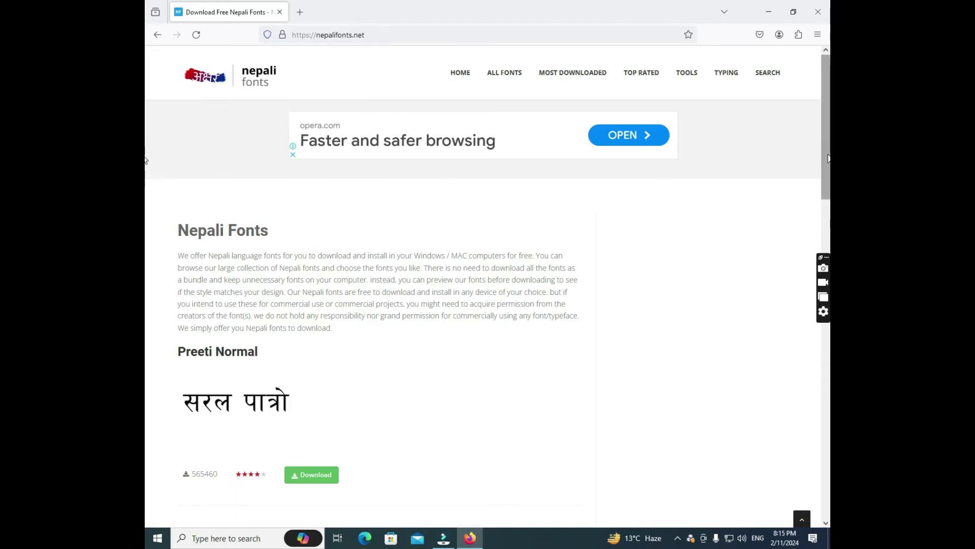
pyautogui.scroll(-3, 146, 160)
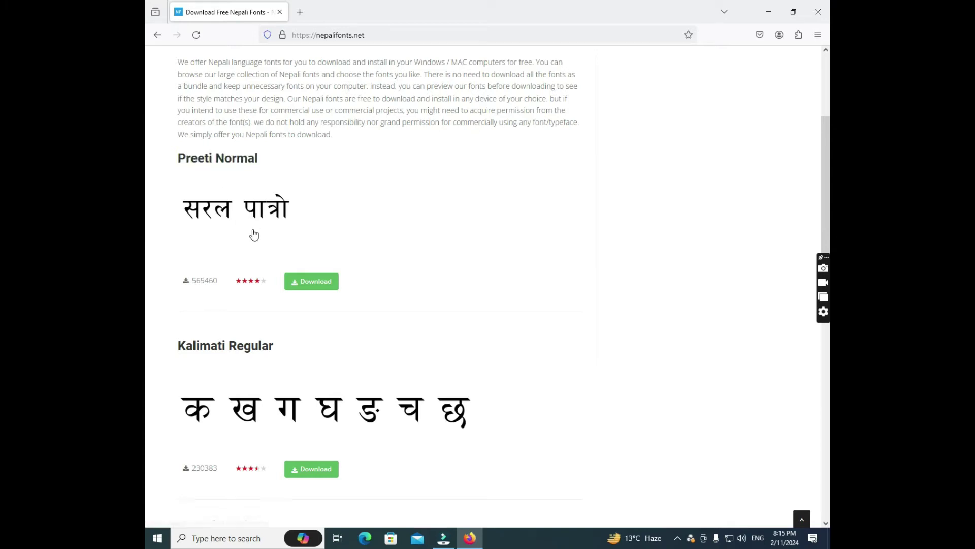
# Step: Dismiss the covering popup and request the Preeti Normal download, bringing up preeti-normal_3.zip for saving
pyautogui.click(299, 284)
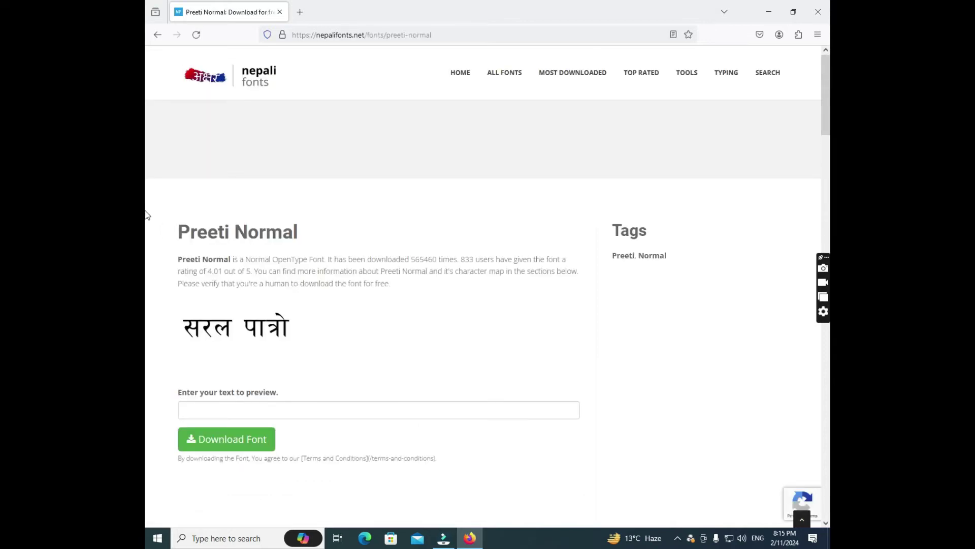
pyautogui.click(231, 441)
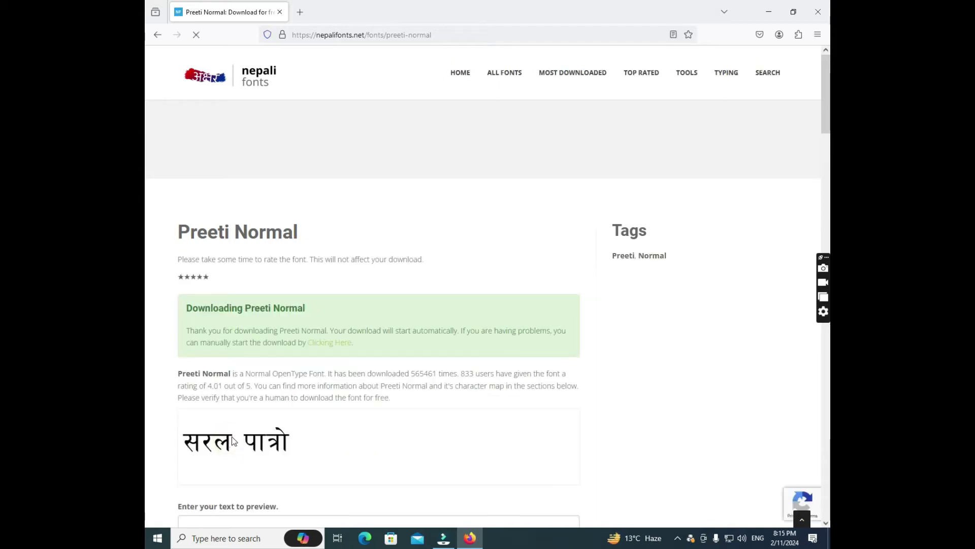
pyautogui.click(759, 34)
pyautogui.click(449, 343)
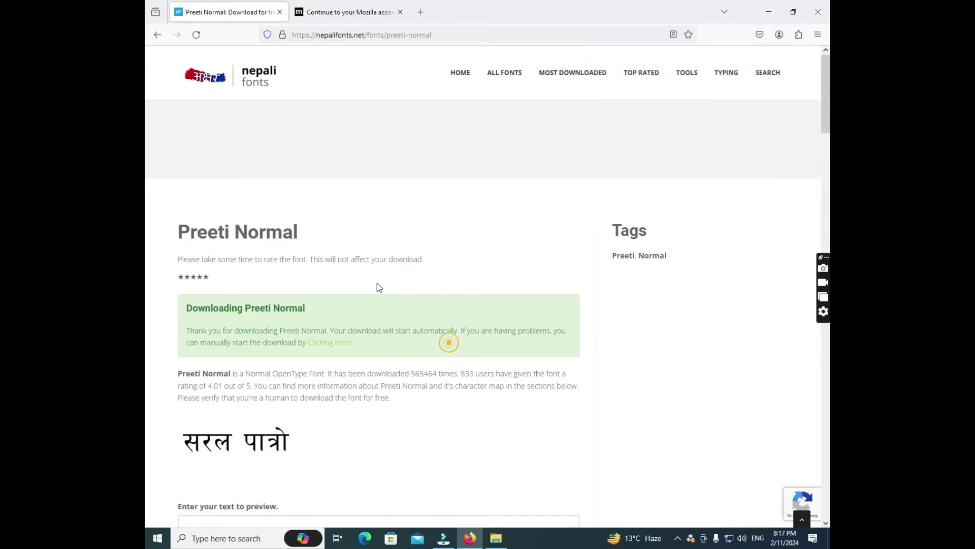
pyautogui.scroll(-5, 377, 282)
pyautogui.click(251, 390)
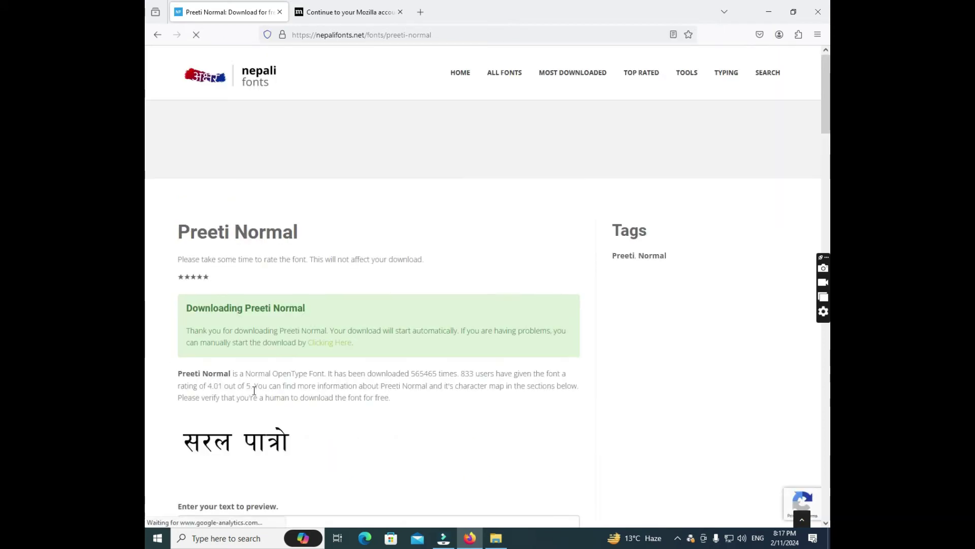
pyautogui.scroll(-3, 373, 311)
pyautogui.scroll(5, 375, 312)
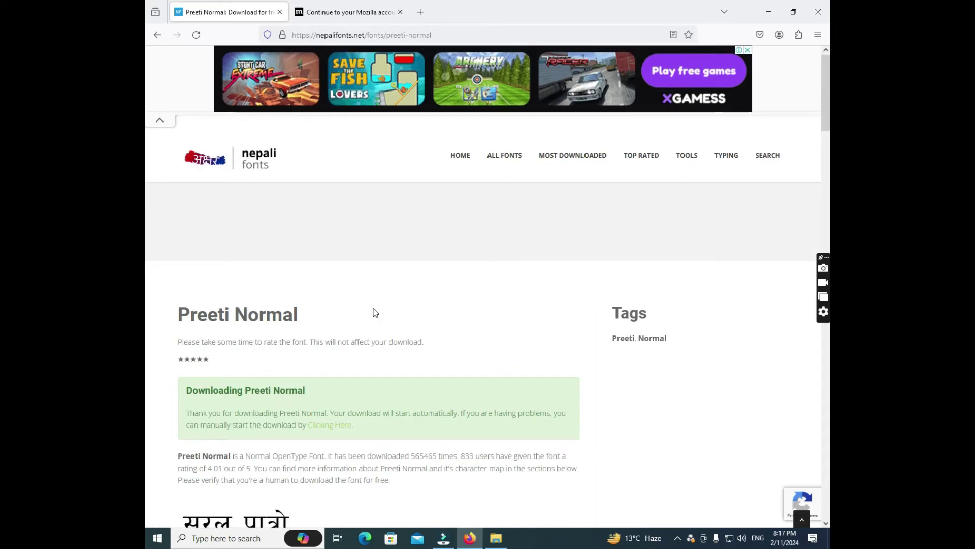
pyautogui.scroll(-2, 376, 312)
pyautogui.scroll(-3, 375, 307)
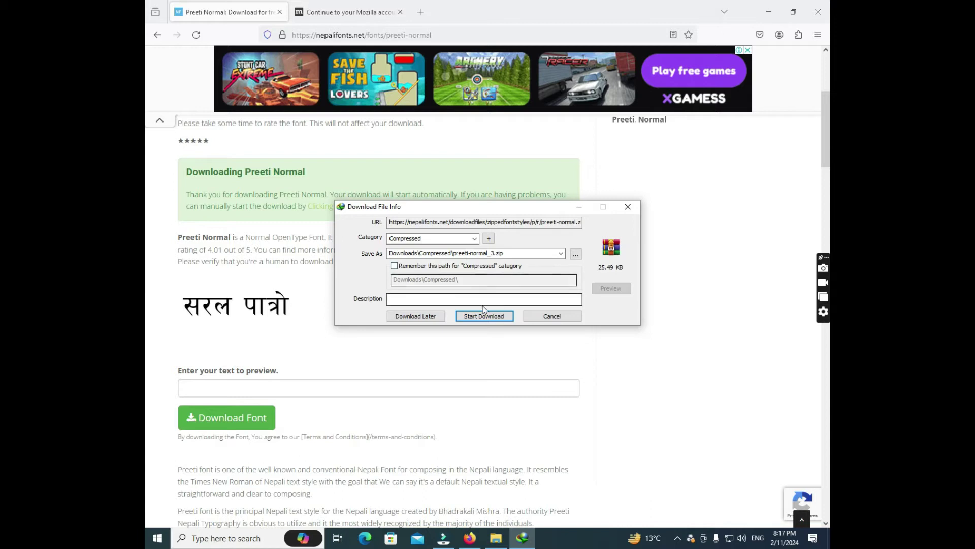
# Step: Download preeti-normal_3.zip to Downloads and stop the completion dialog from showing again
pyautogui.click(460, 318)
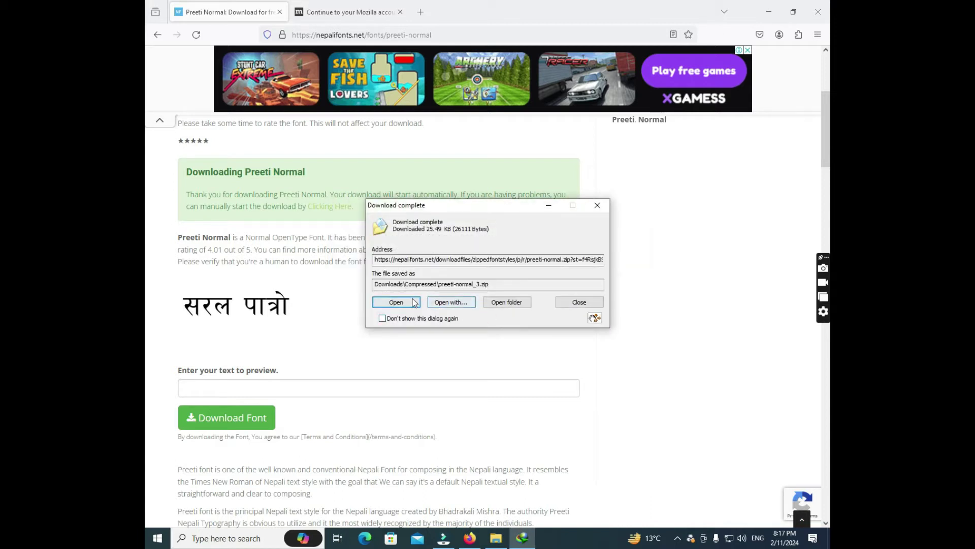
pyautogui.click(389, 321)
pyautogui.click(535, 288)
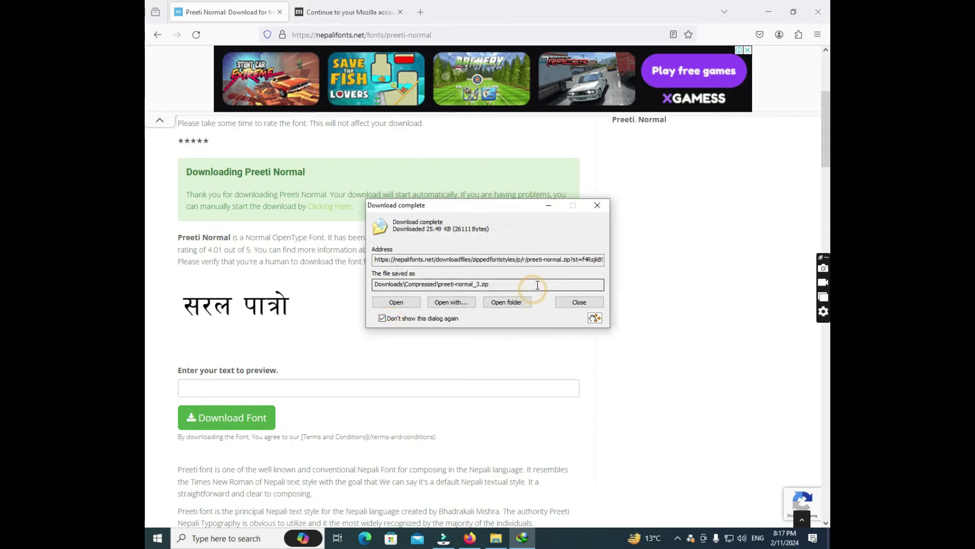
# Step: Open the downloaded zip with File Explorer
pyautogui.click(450, 302)
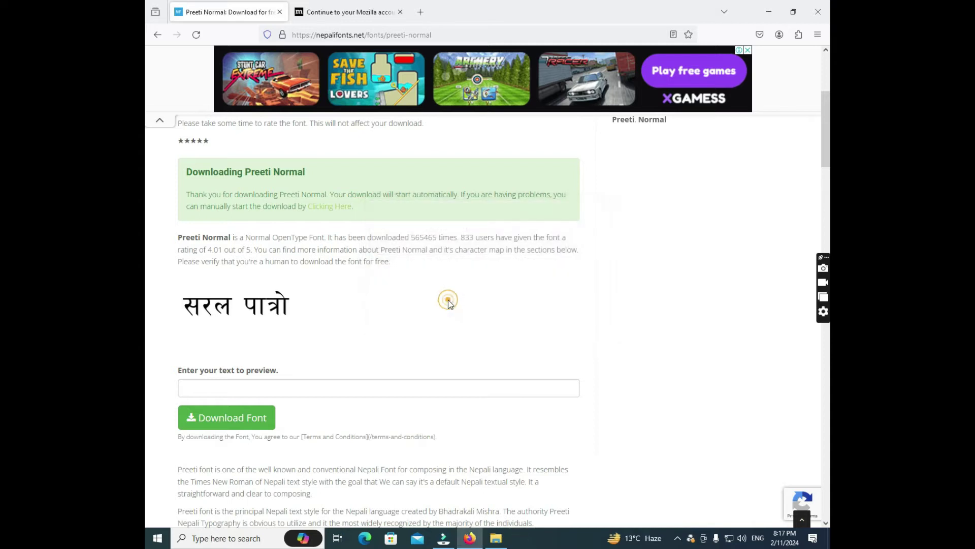
pyautogui.click(468, 242)
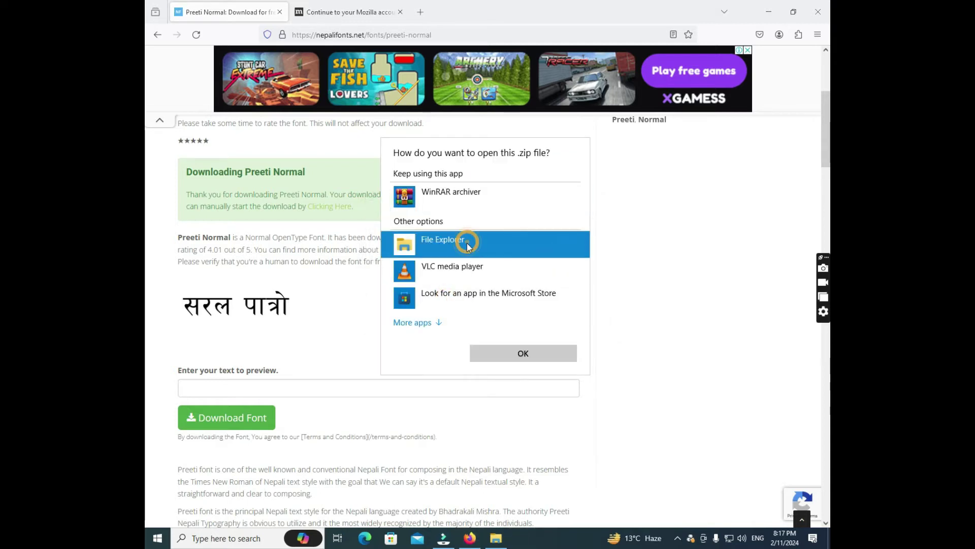
pyautogui.click(526, 352)
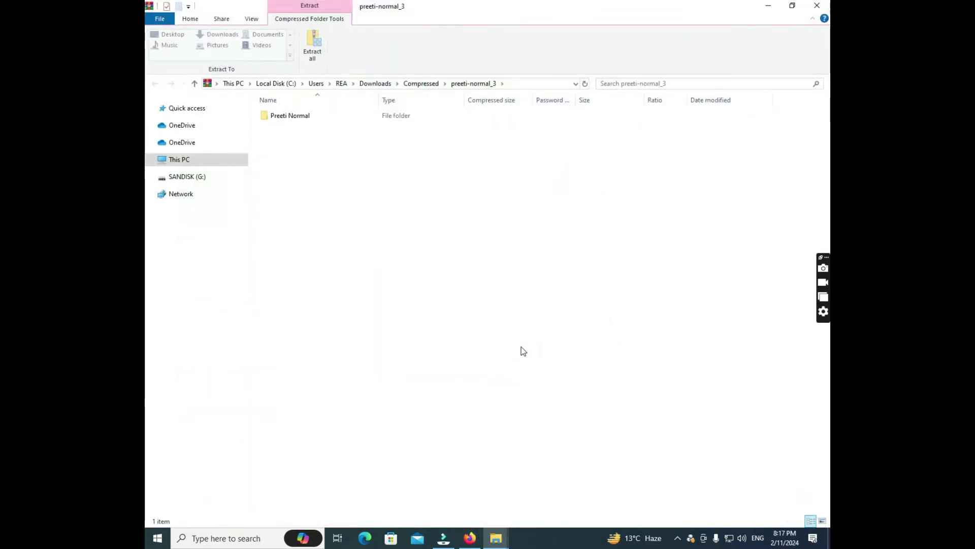
# Step: Open the Preeti Normal folder in the zip and preview its font file
pyautogui.doubleClick(278, 114)
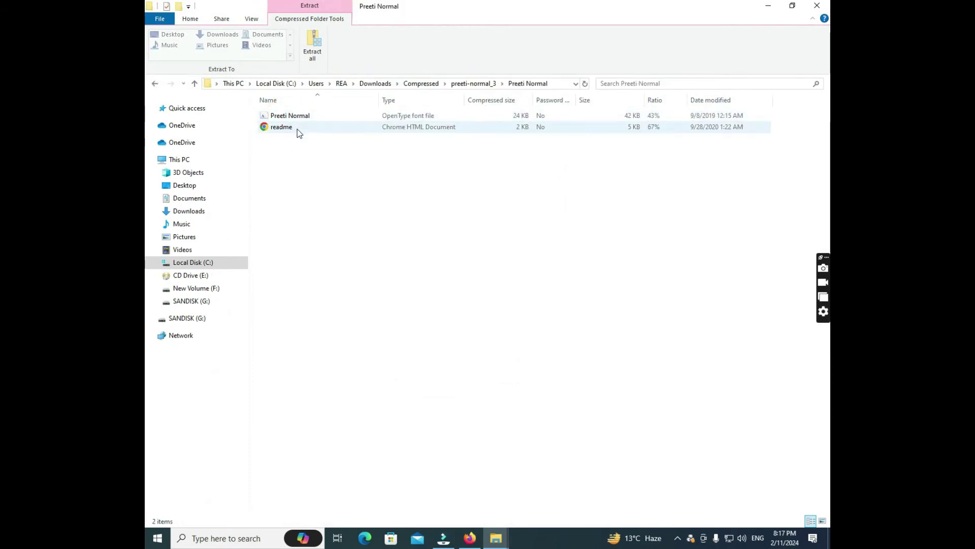
pyautogui.moveTo(196, 228)
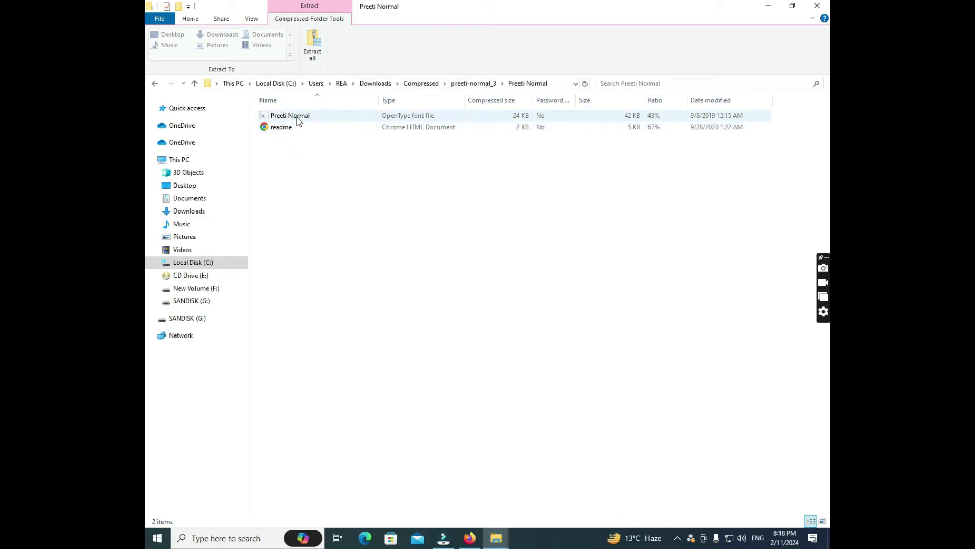
pyautogui.doubleClick(298, 118)
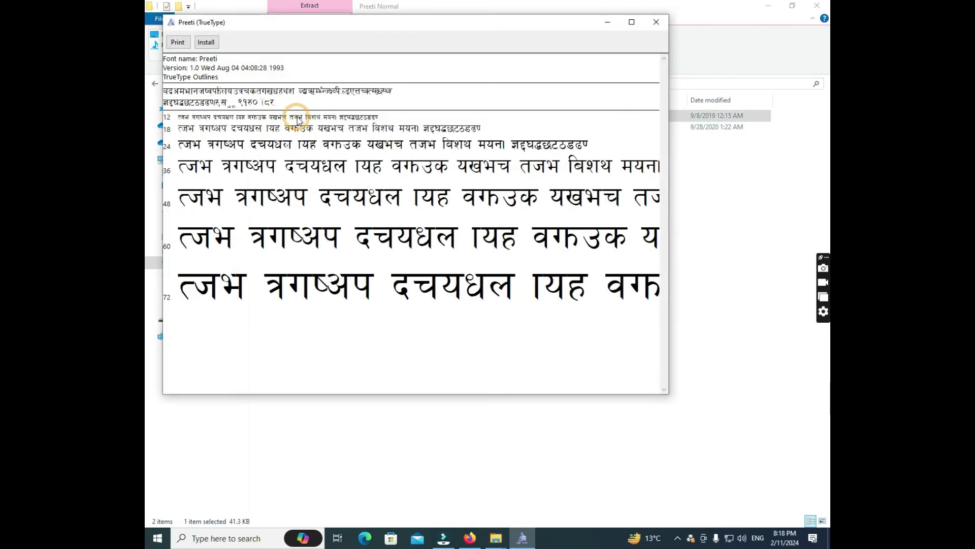
# Step: Install the Preeti font, agreeing to replace the existing copy
pyautogui.click(211, 45)
pyautogui.click(512, 274)
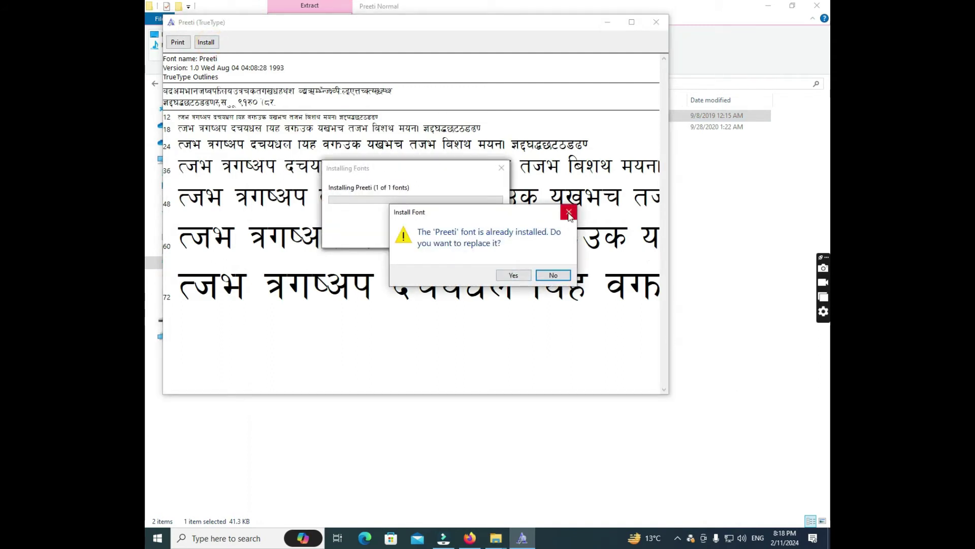
pyautogui.click(513, 274)
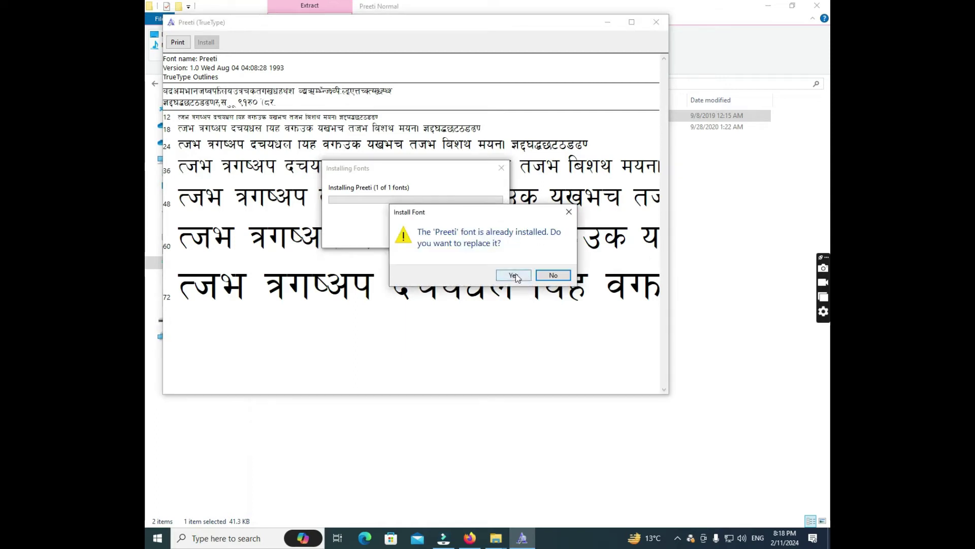
pyautogui.click(515, 274)
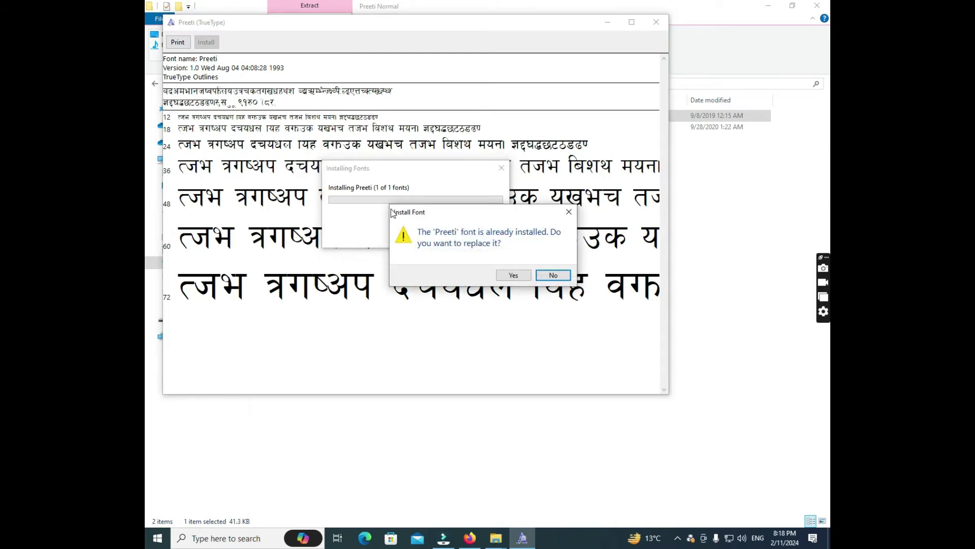
pyautogui.click(511, 276)
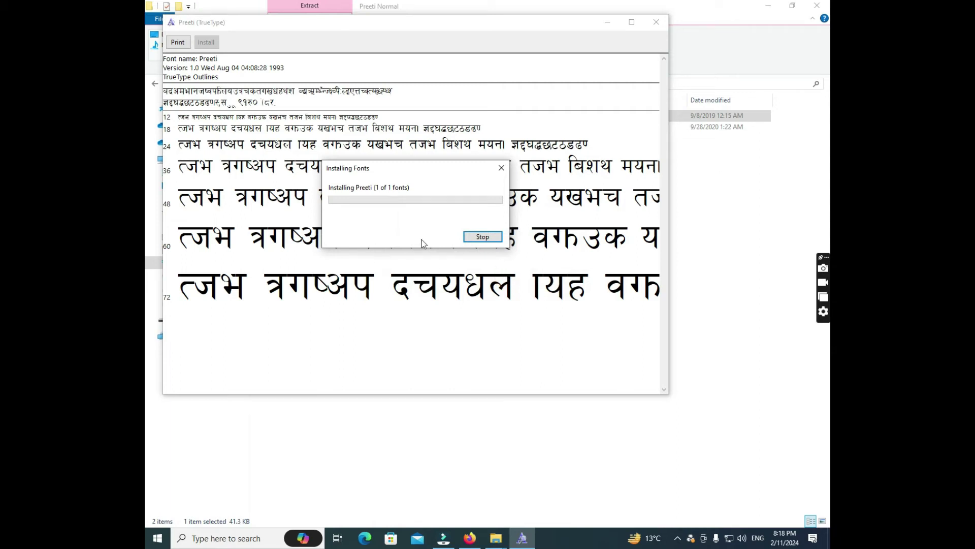
# Step: Close the font preview, the Explorer windows and Firefox
pyautogui.click(655, 22)
pyautogui.click(817, 5)
pyautogui.click(817, 5)
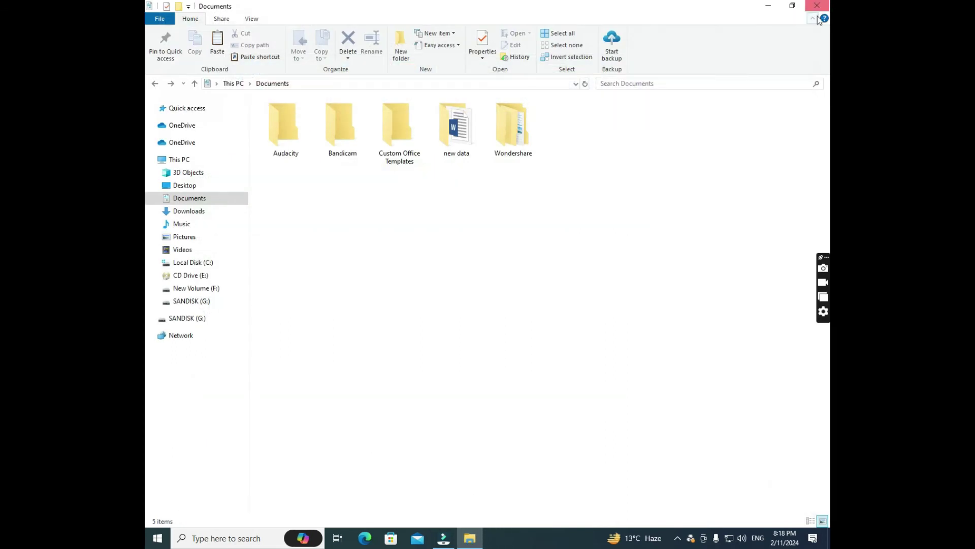
pyautogui.click(817, 5)
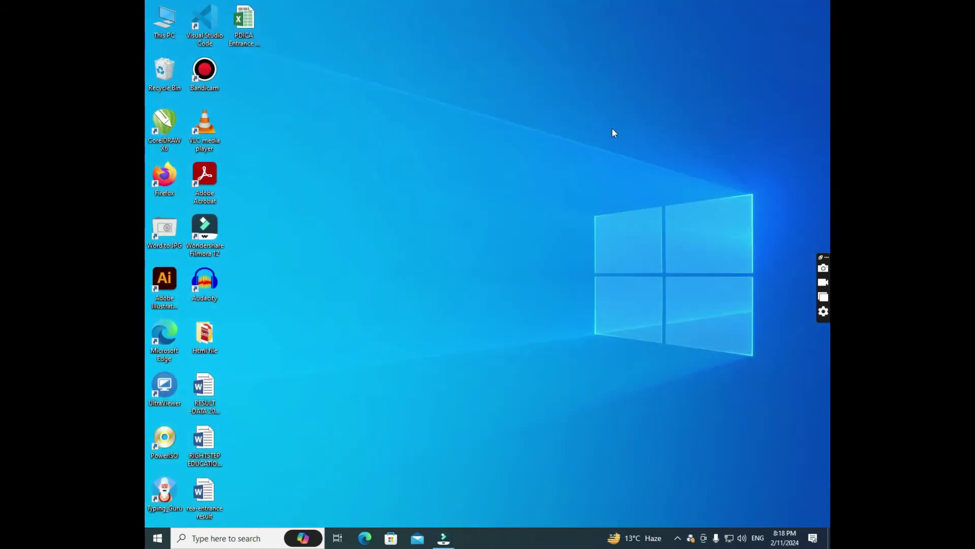
# Step: Launch Word through the Run prompt and start a blank document
pyautogui.press('super+r')
pyautogui.press('BackSpace')
pyautogui.write('winwo')
pyautogui.write('d')
pyautogui.press('Return')
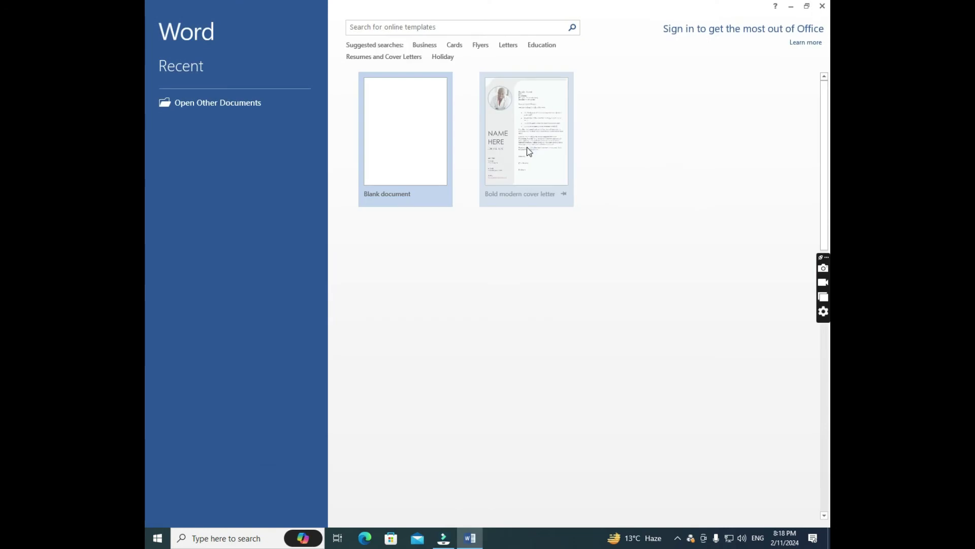
pyautogui.press('Escape')
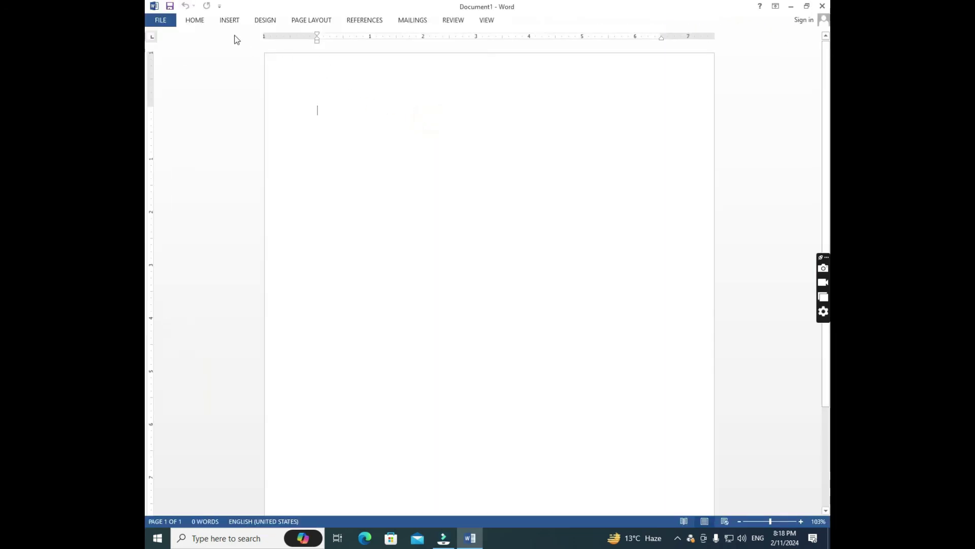
# Step: Set the HOME tab's font to Preeti
pyautogui.click(200, 20)
pyautogui.click(264, 39)
pyautogui.press('BackSpace')
pyautogui.write('Preeti')
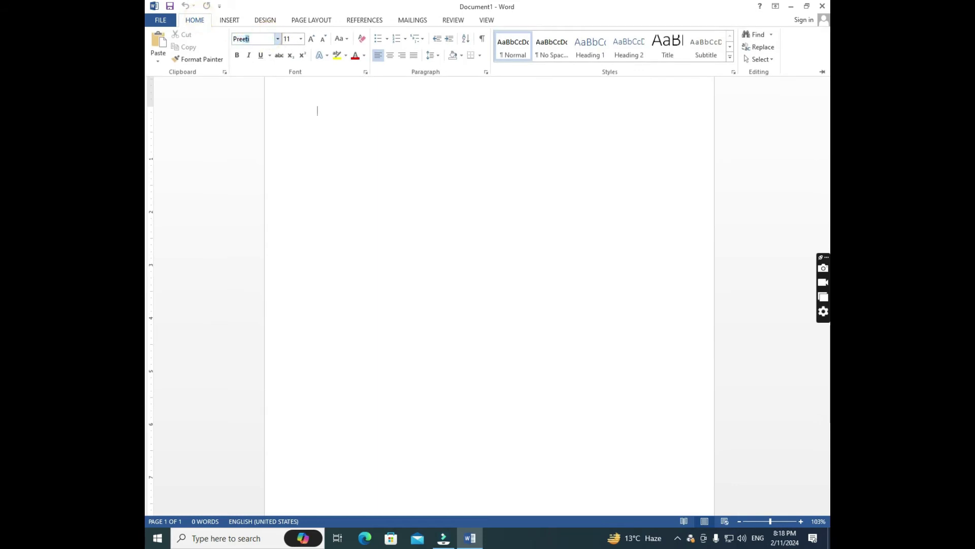
pyautogui.press('Return')
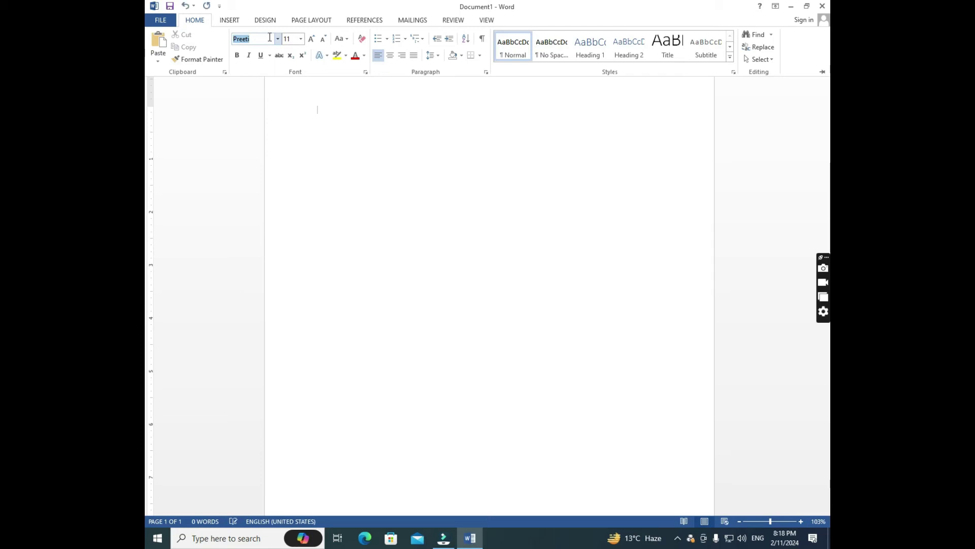
pyautogui.write('Sagarmatha')
pyautogui.write('S')
pyautogui.press('Escape')
# Step: Type test Nepali letters in Preeti, enlarge them, then delete them
pyautogui.hotkey('ctrl', 'F1')
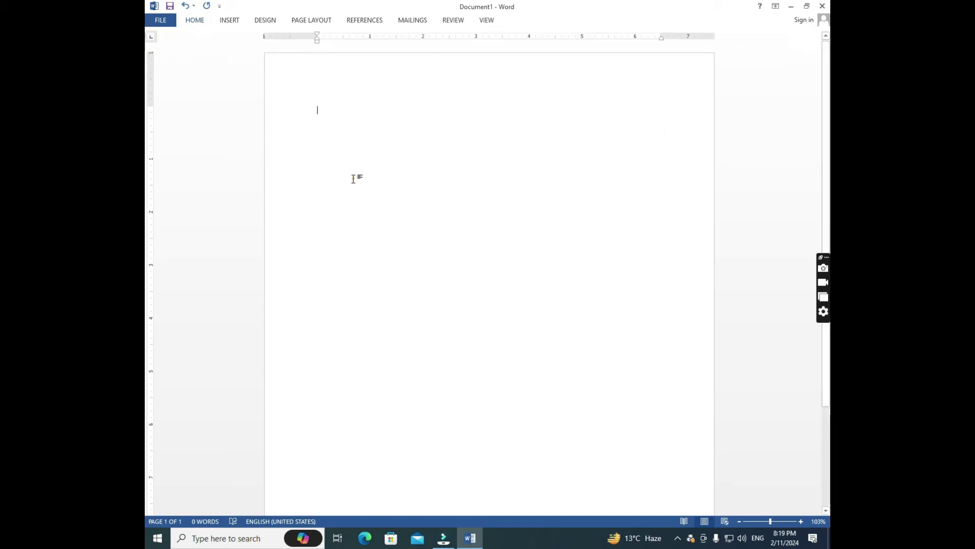
pyautogui.write('df')
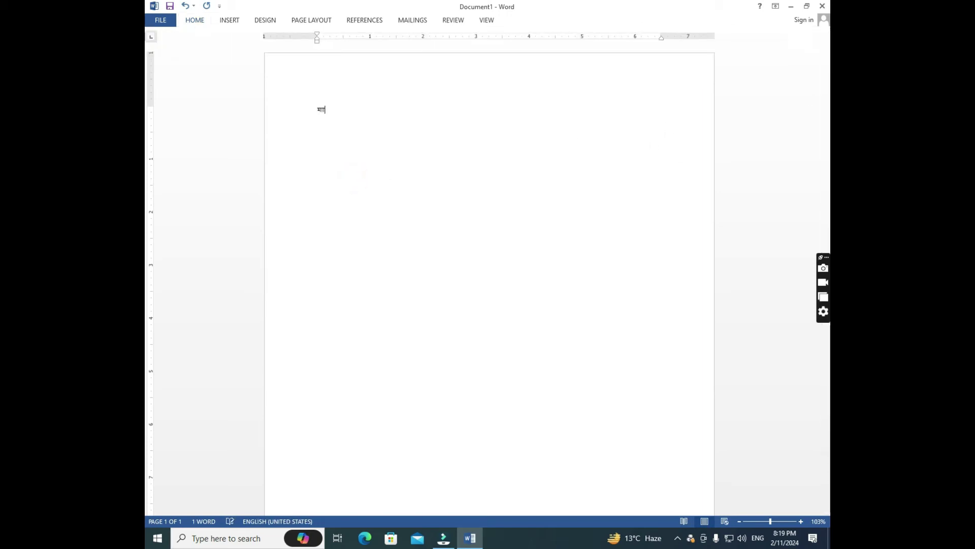
pyautogui.hotkey('ctrl', 'a')
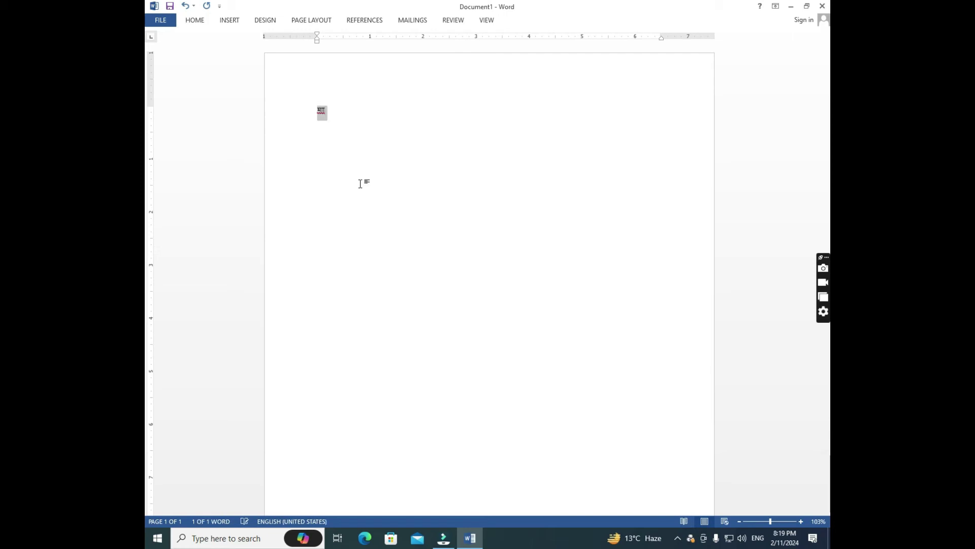
pyautogui.hotkey('ctrl', 'shift', '.')
pyautogui.hotkey('ctrl', 'shift', '.')
pyautogui.hotkey('ctrl', 'shift', '.')
pyautogui.hotkey('ctrl', 'shift', '.')
pyautogui.hotkey('ctrl', 'shift', '.')
pyautogui.hotkey('ctrl', 'shift', '.')
pyautogui.hotkey('ctrl', 'shift', '.')
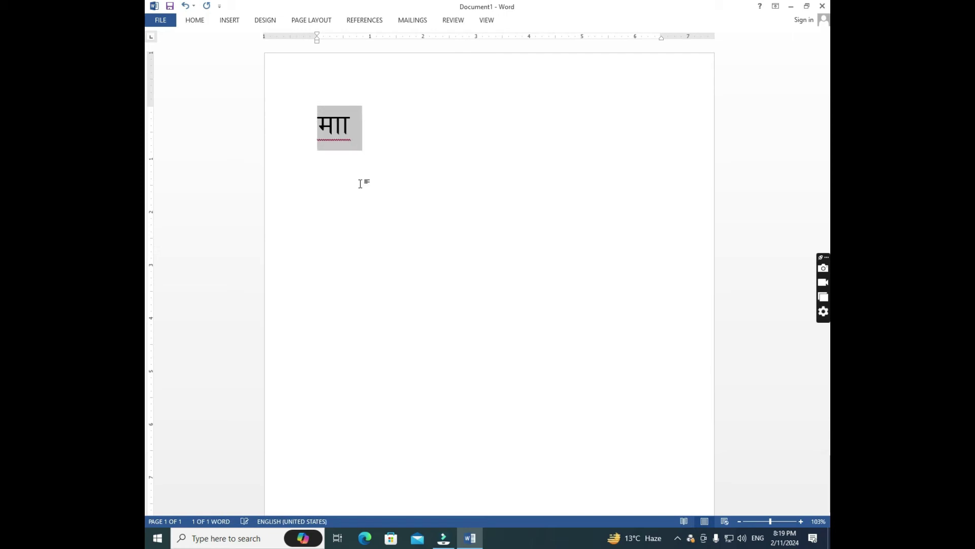
pyautogui.press('BackSpace')
# Step: Type the large Nepali letters क ख कु कू and open the File Info page
pyautogui.write('व क')
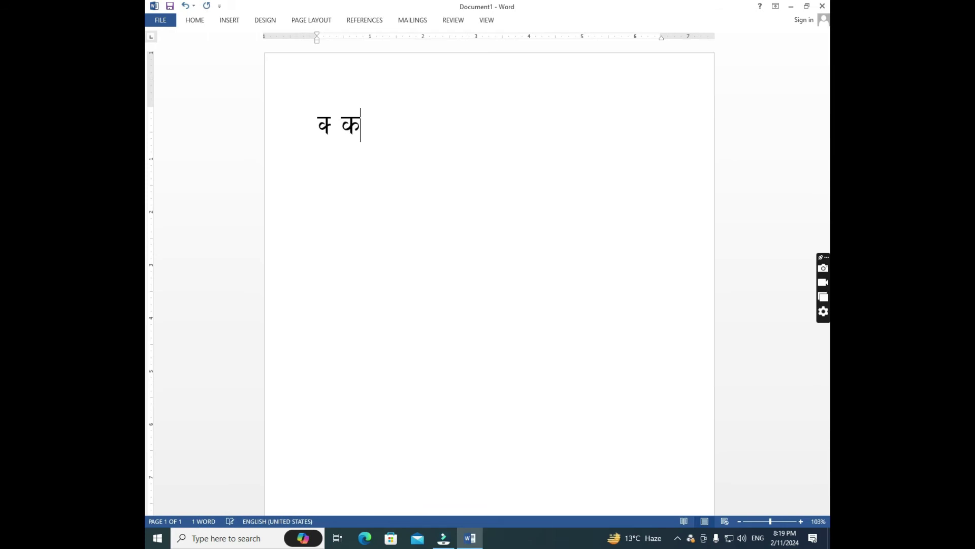
pyautogui.press('BackSpace')
pyautogui.press('BackSpace')
pyautogui.press('BackSpace')
pyautogui.write('व')
pyautogui.press('BackSpace')
pyautogui.write('क')
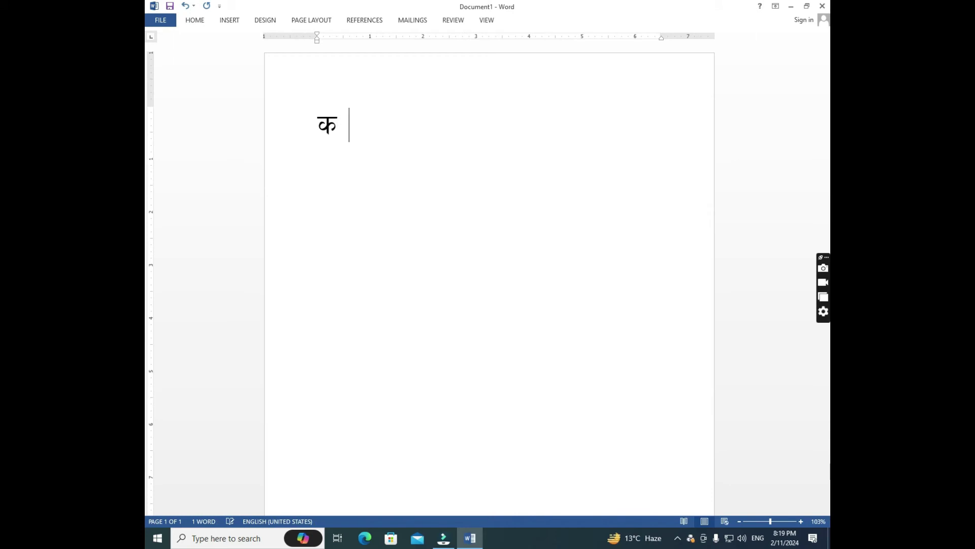
pyautogui.write(' ख')
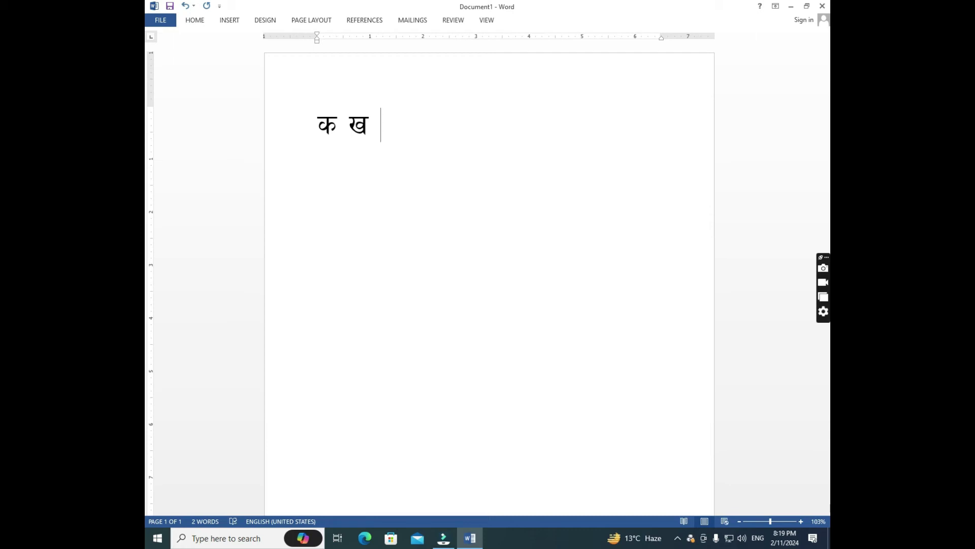
pyautogui.write('कु ')
pyautogui.write('कू')
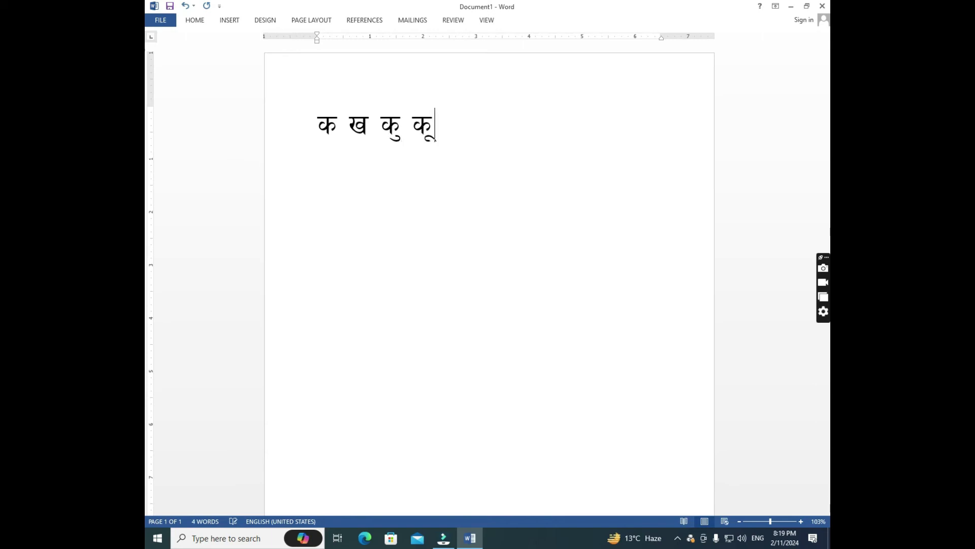
pyautogui.click(167, 20)
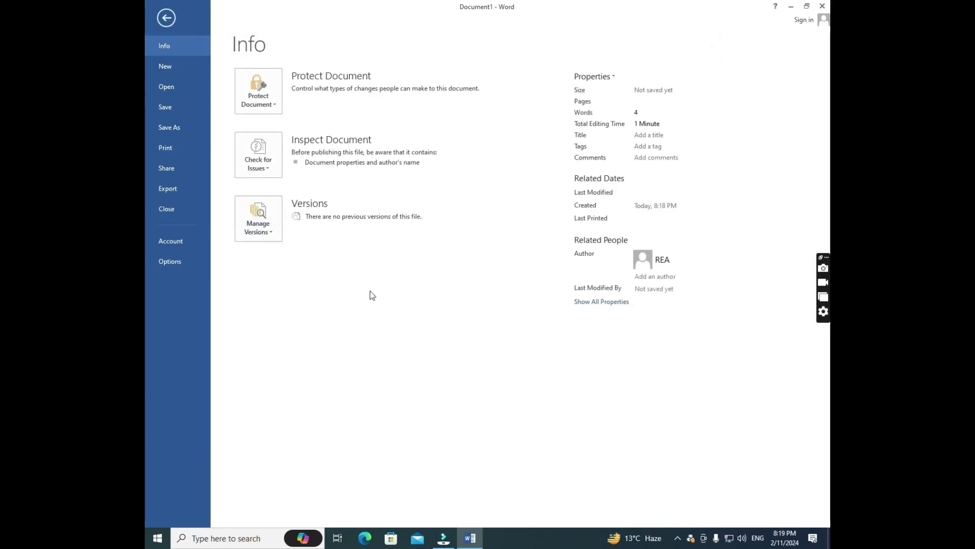
pyautogui.click(166, 18)
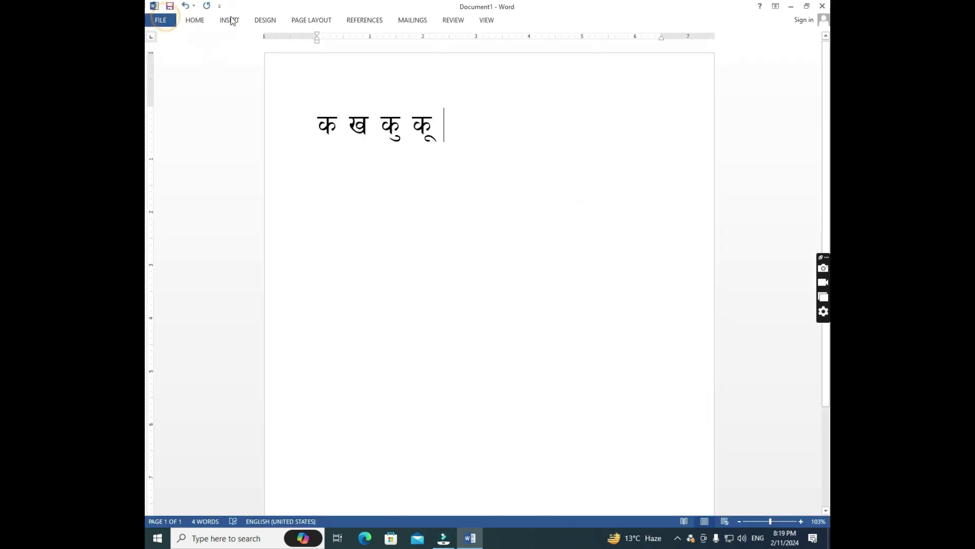
pyautogui.click(196, 20)
pyautogui.click(220, 5)
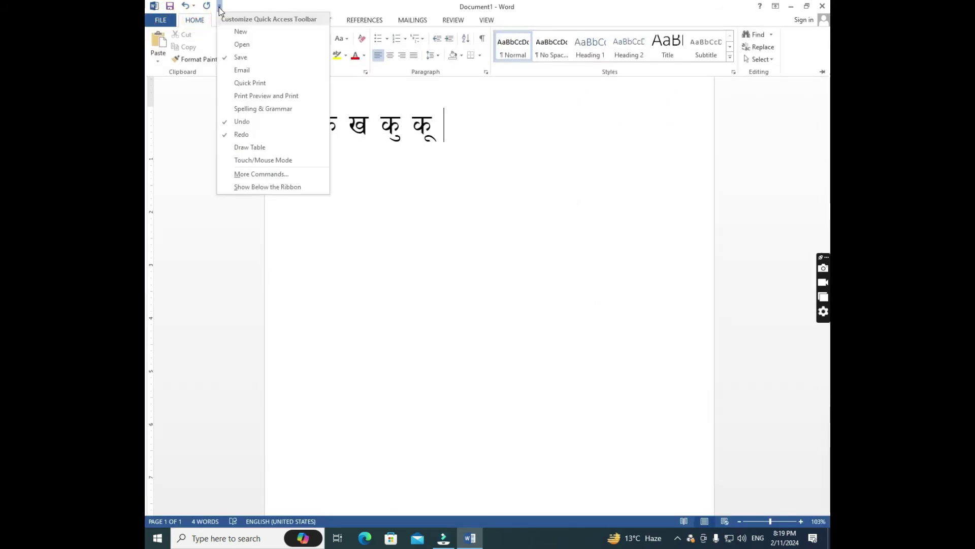
pyautogui.click(154, 6)
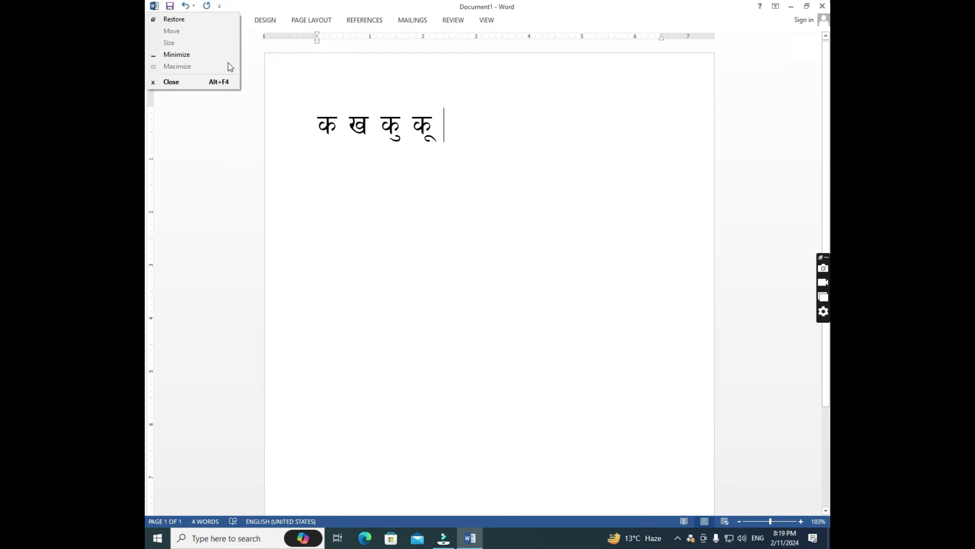
pyautogui.click(235, 130)
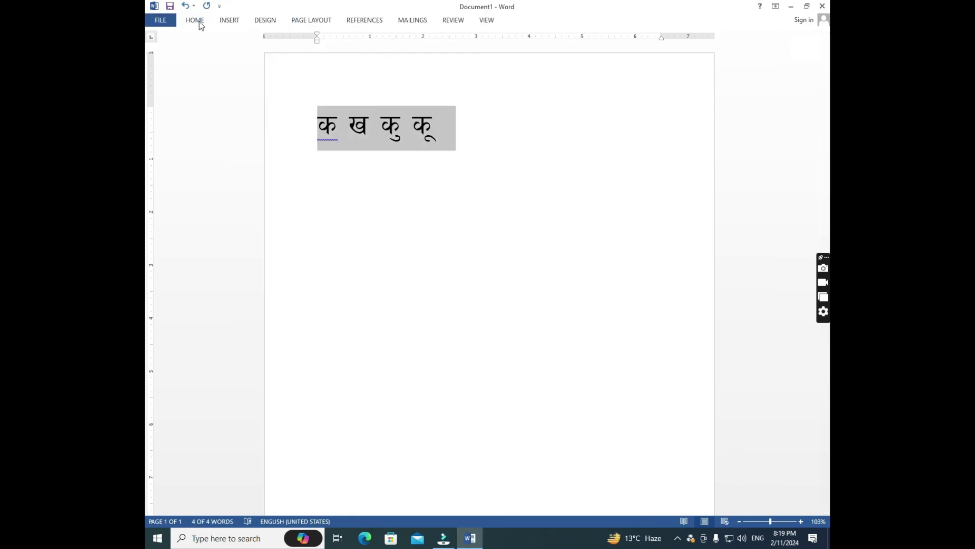
pyautogui.click(174, 24)
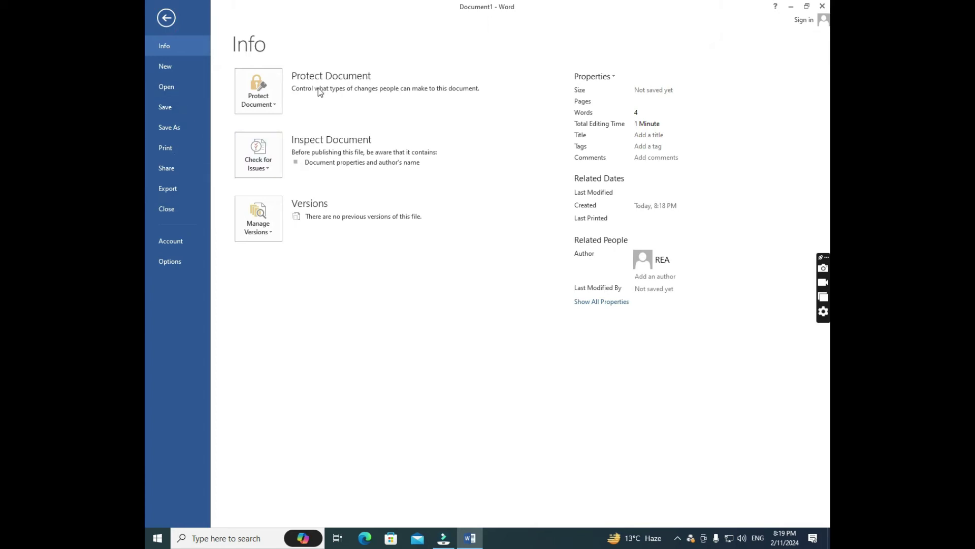
pyautogui.click(186, 51)
# Step: Tick 'Straight quotes with smart quotes' in Proofing's AutoCorrect Options and confirm both dialogs
pyautogui.click(172, 260)
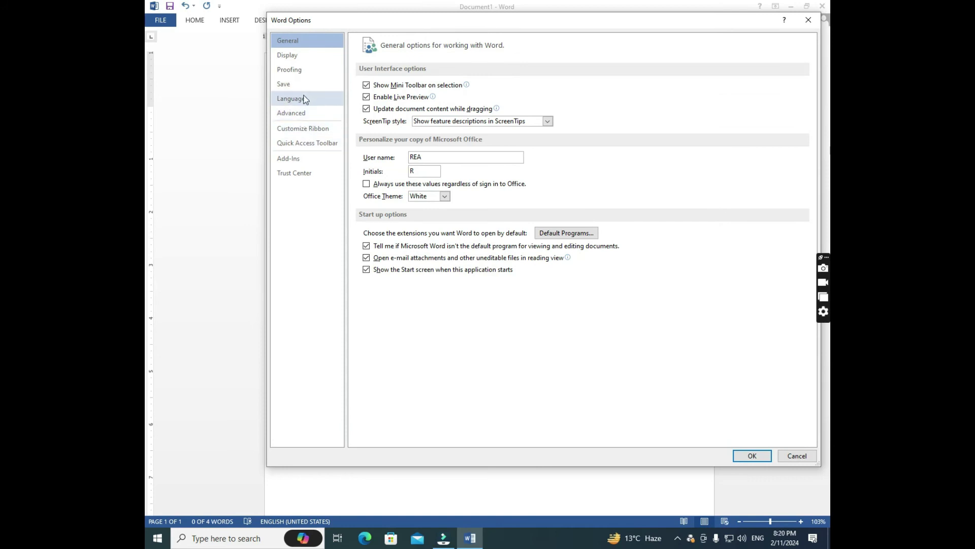
pyautogui.click(293, 72)
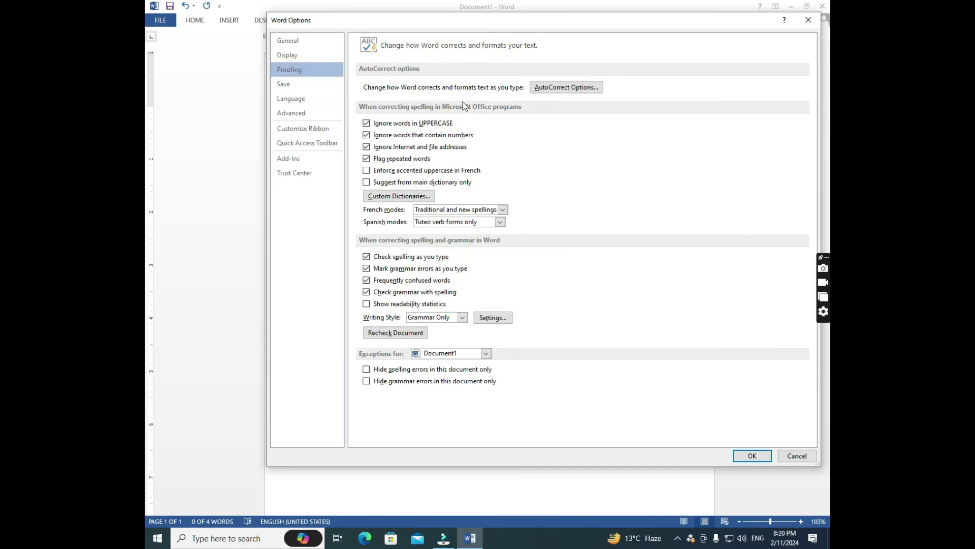
pyautogui.click(563, 90)
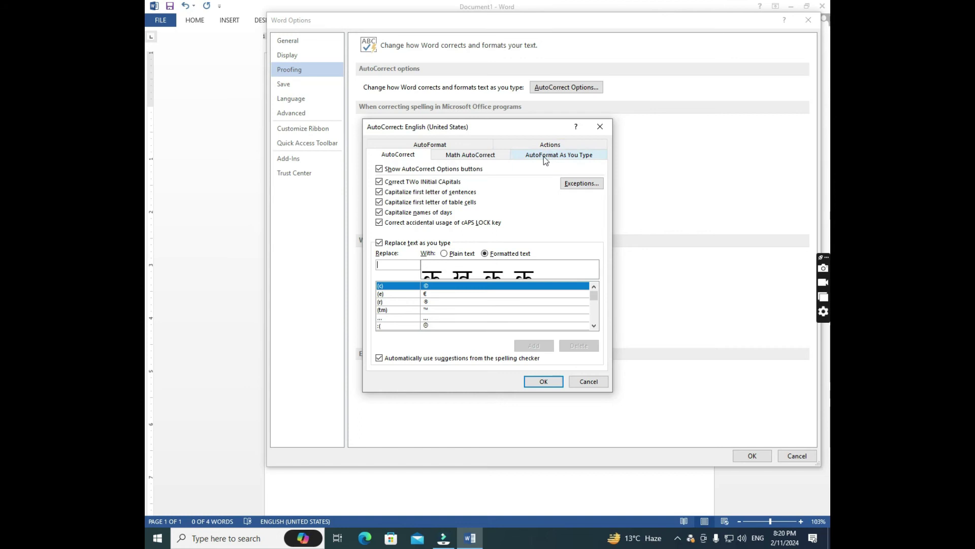
pyautogui.click(544, 156)
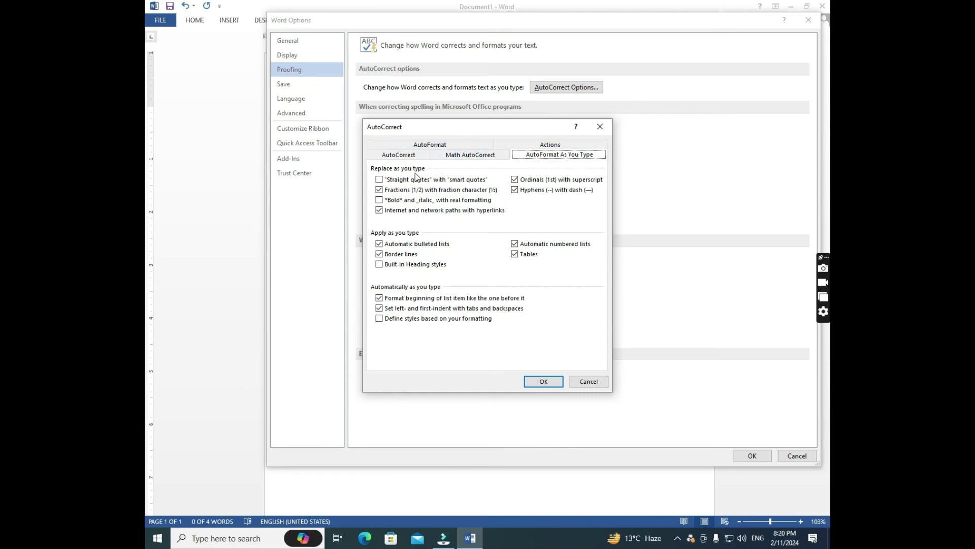
pyautogui.click(384, 183)
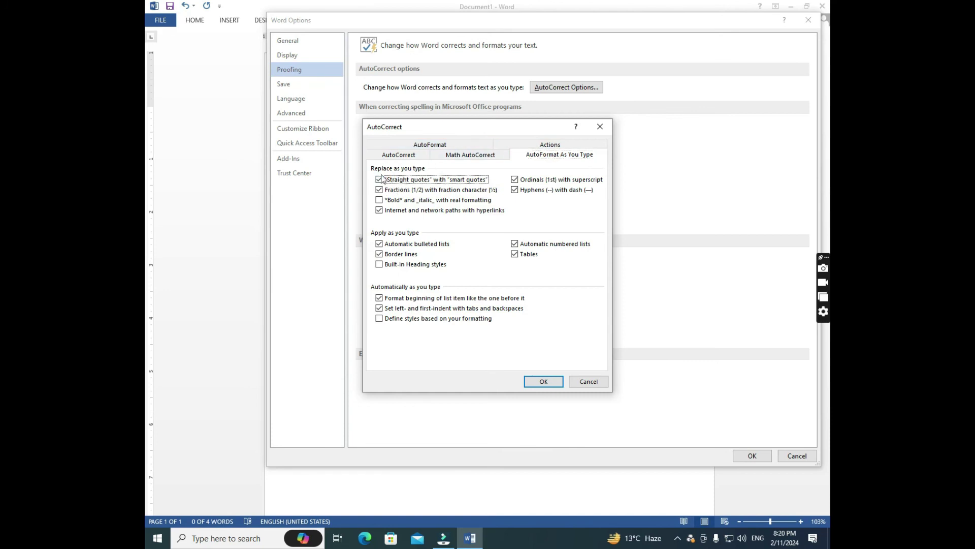
pyautogui.click(543, 381)
pyautogui.click(752, 456)
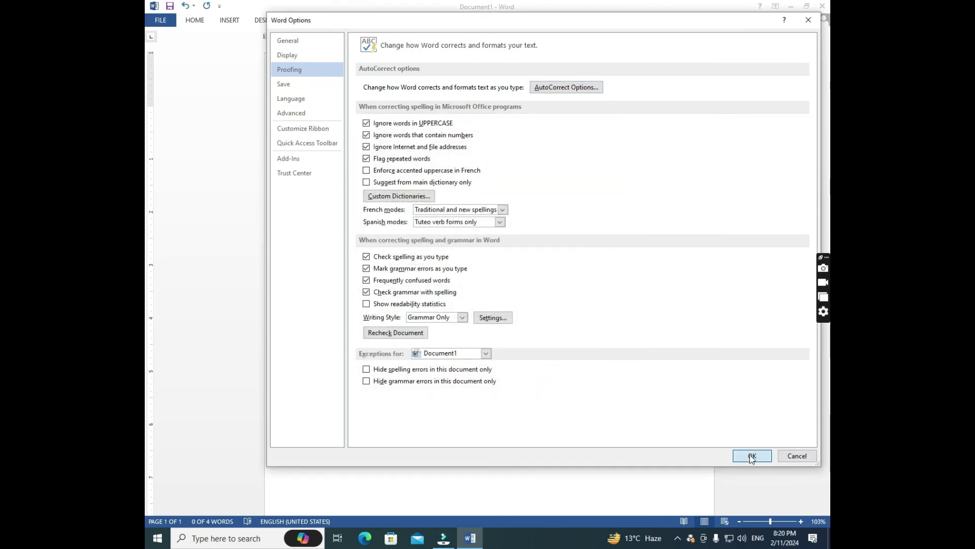
pyautogui.click(489, 159)
# Step: Type क' after the Nepali letters and check its curly quote
pyautogui.write('क')
pyautogui.write("'")
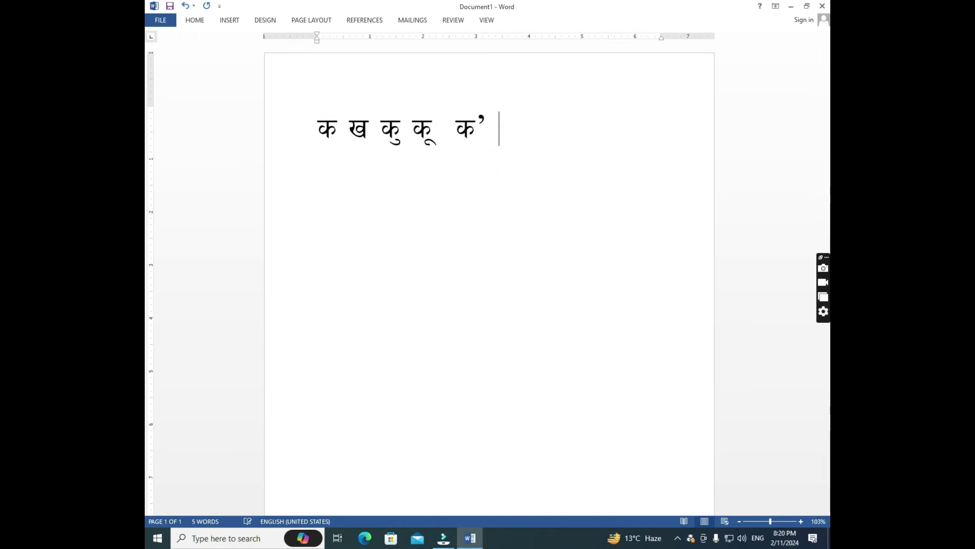
pyautogui.moveTo(486, 124); pyautogui.dragTo(461, 117)
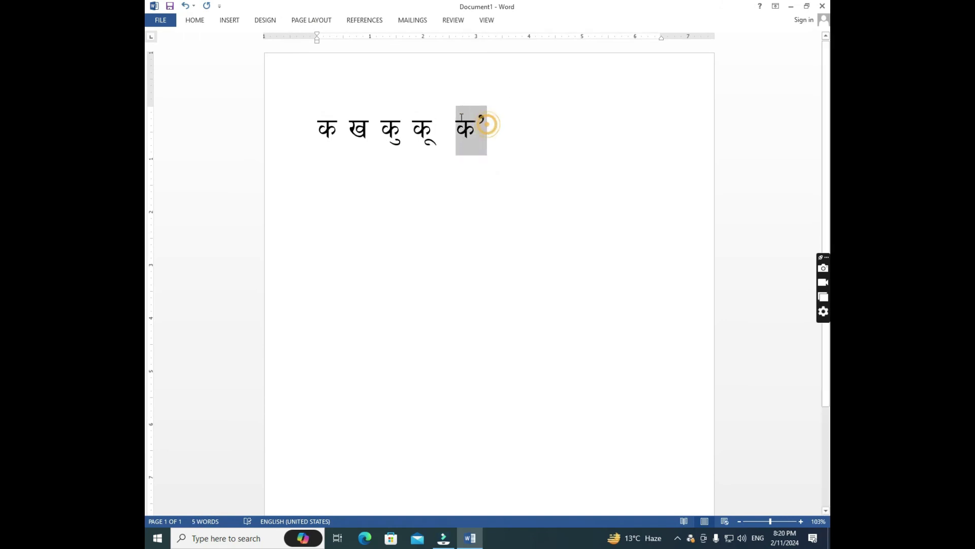
pyautogui.click(514, 146)
# Step: Turn off replacing straight quotes with smart quotes in AutoCorrect's AutoFormat As You Type
pyautogui.click(161, 20)
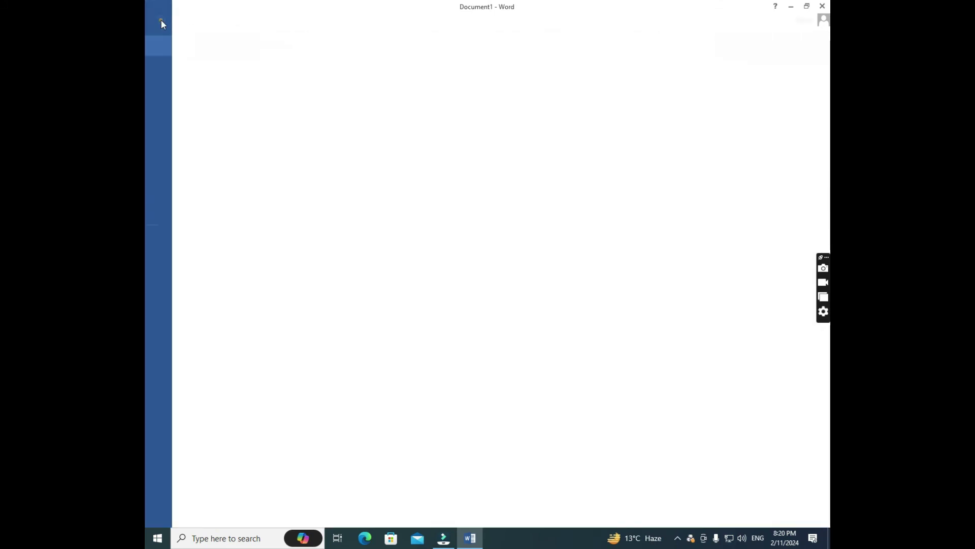
pyautogui.click(176, 261)
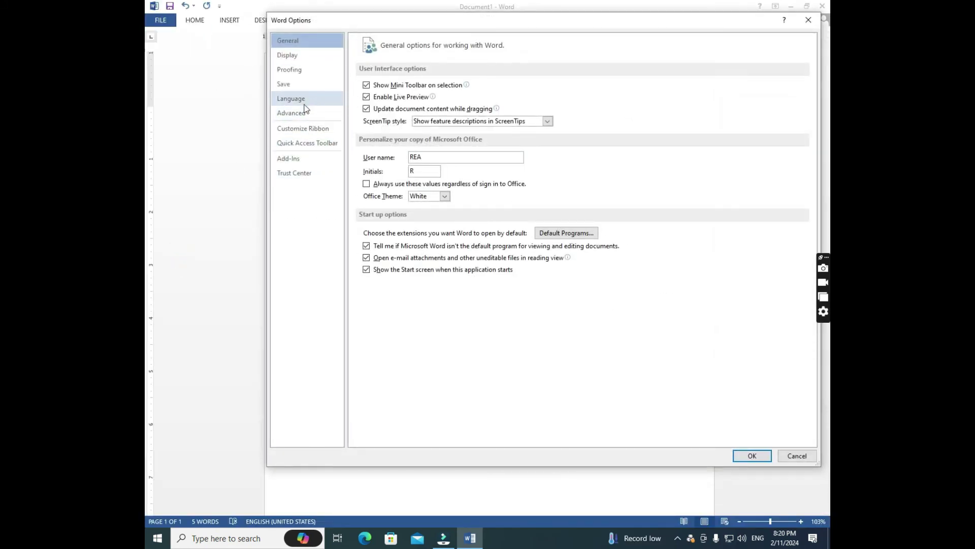
pyautogui.click(299, 71)
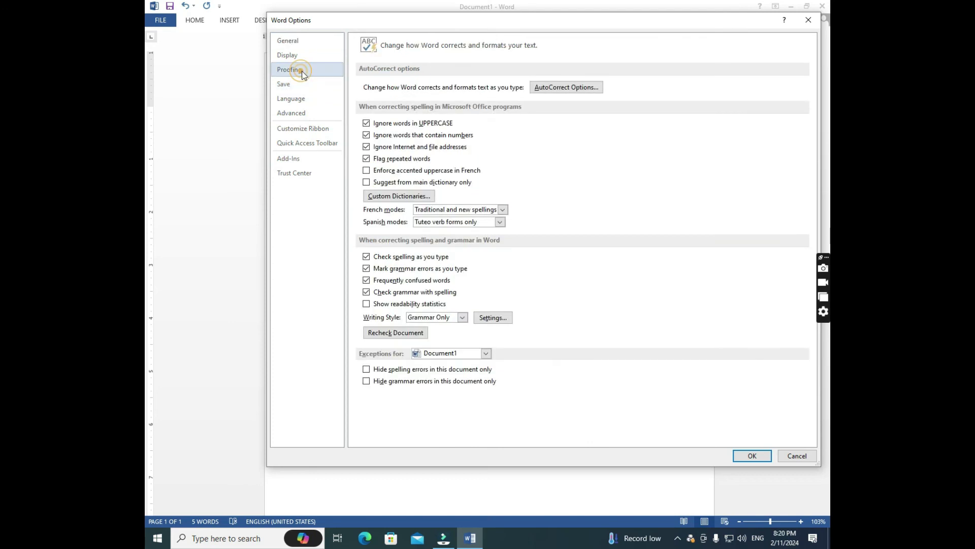
pyautogui.click(571, 87)
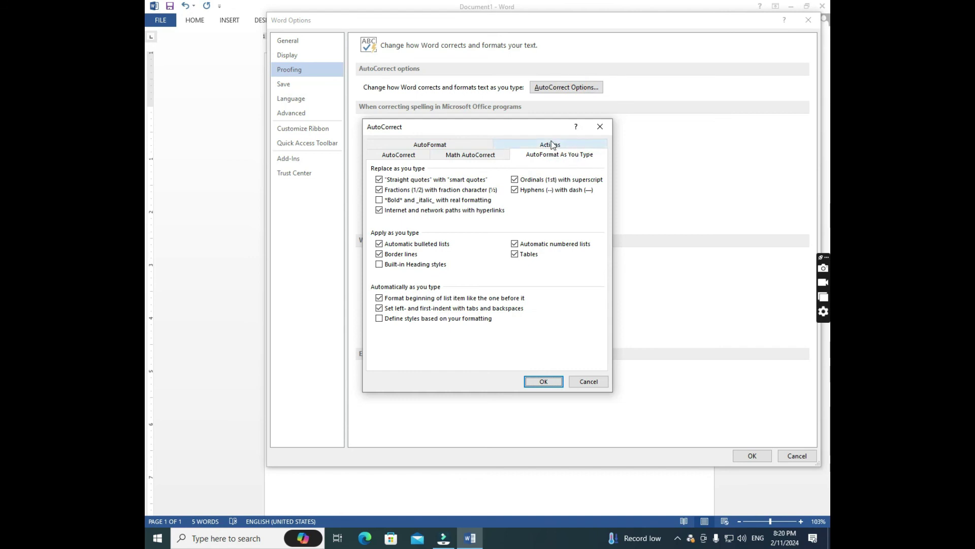
pyautogui.click(562, 158)
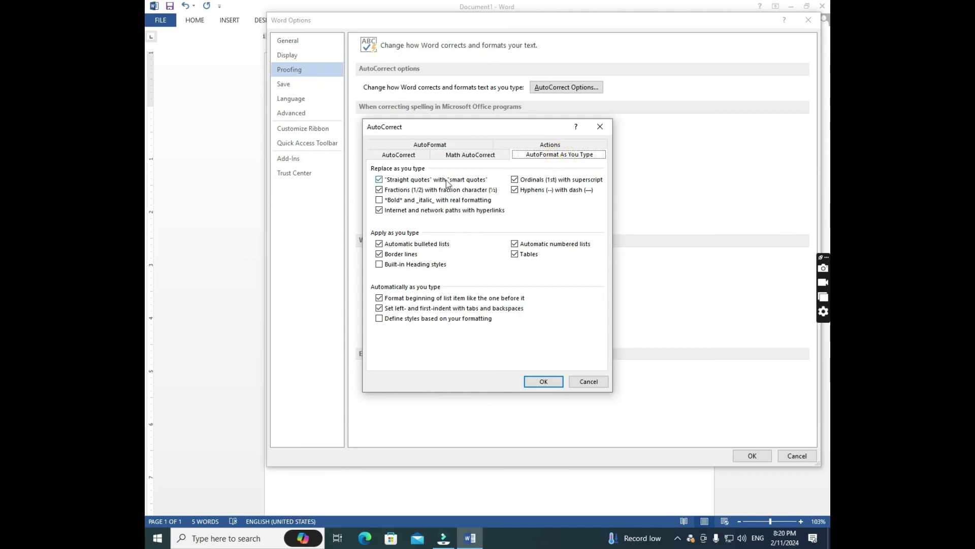
pyautogui.click(379, 180)
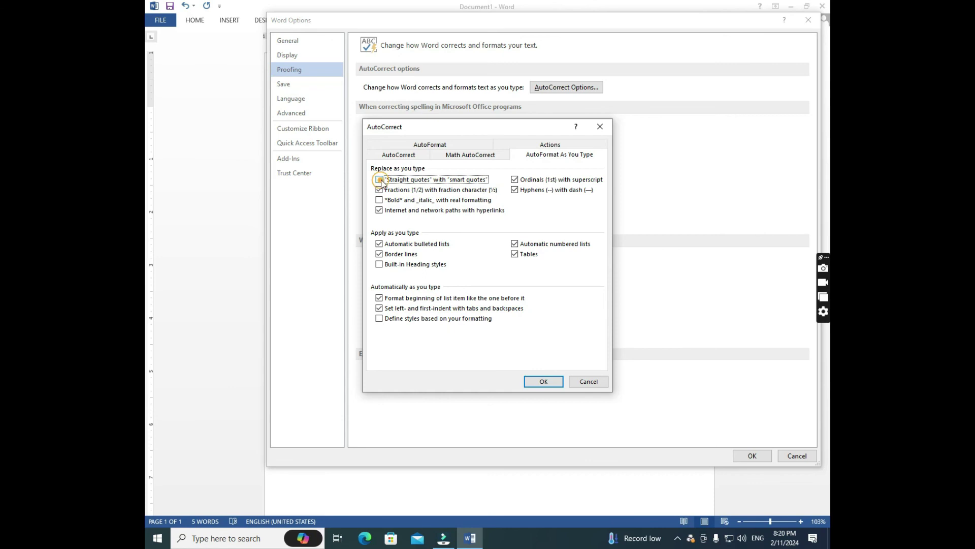
pyautogui.click(544, 382)
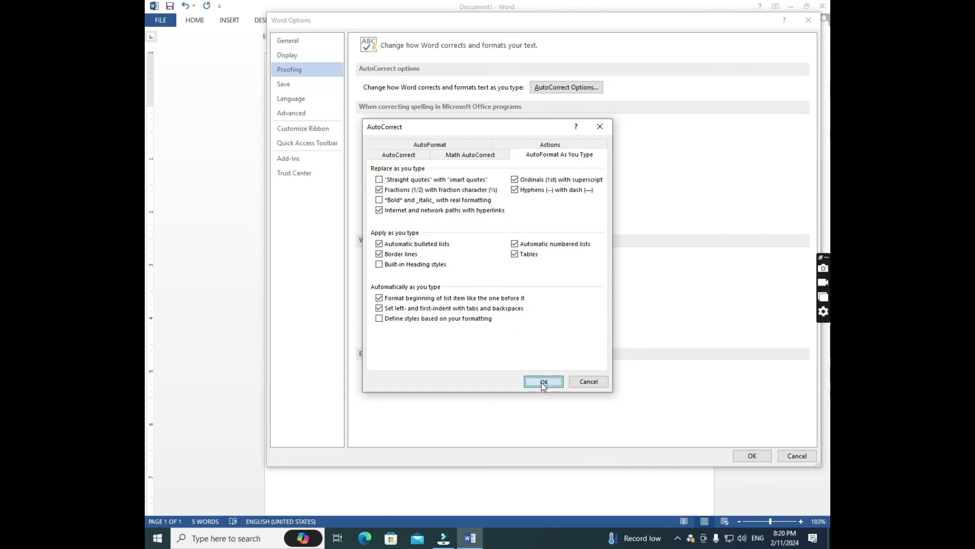
pyautogui.click(752, 455)
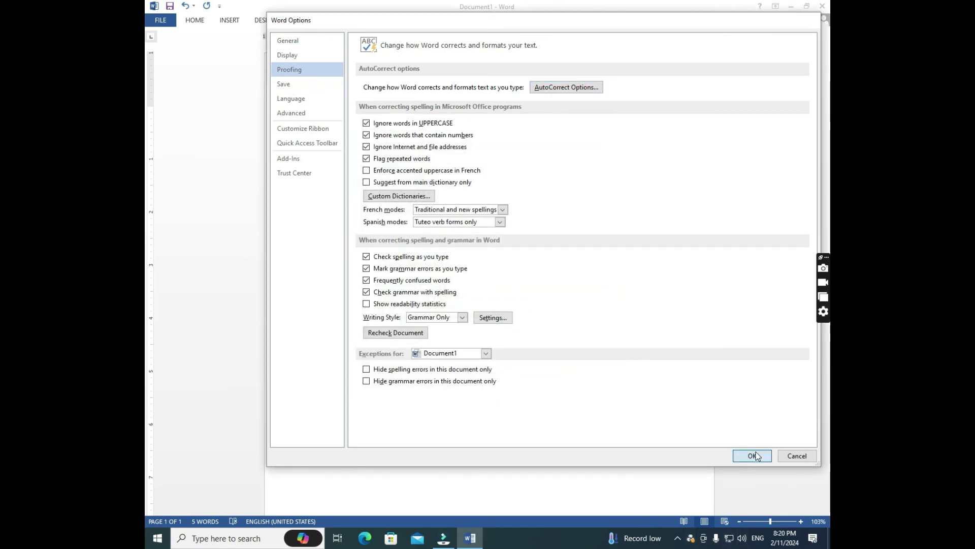
# Step: Type the test letters कु, कू, कि and की, then erase all the text
pyautogui.write('कु कू क’ कु कू क')
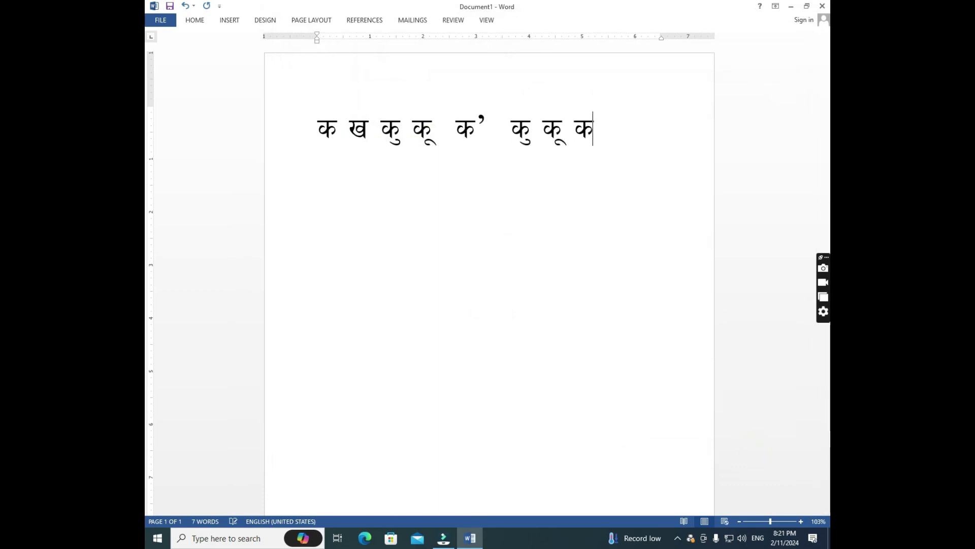
pyautogui.press('BackSpace')
pyautogui.write('िक')
pyautogui.write(' की')
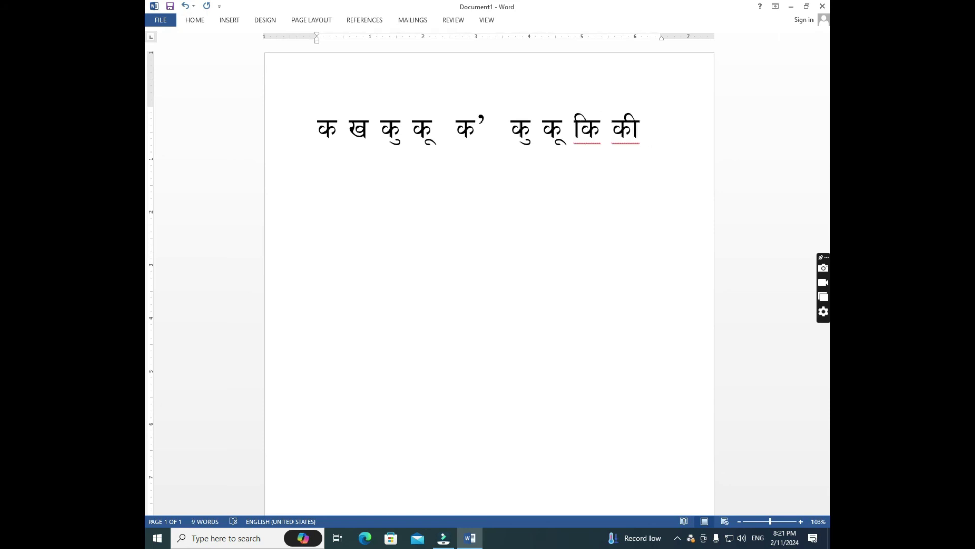
pyautogui.press('BackSpace')
pyautogui.press('BackSpace')
pyautogui.press('BackSpace')
pyautogui.press('BackSpace')
pyautogui.press('BackSpace')
pyautogui.press('BackSpace')
pyautogui.press('BackSpace')
pyautogui.press('BackSpace')
pyautogui.press('BackSpace')
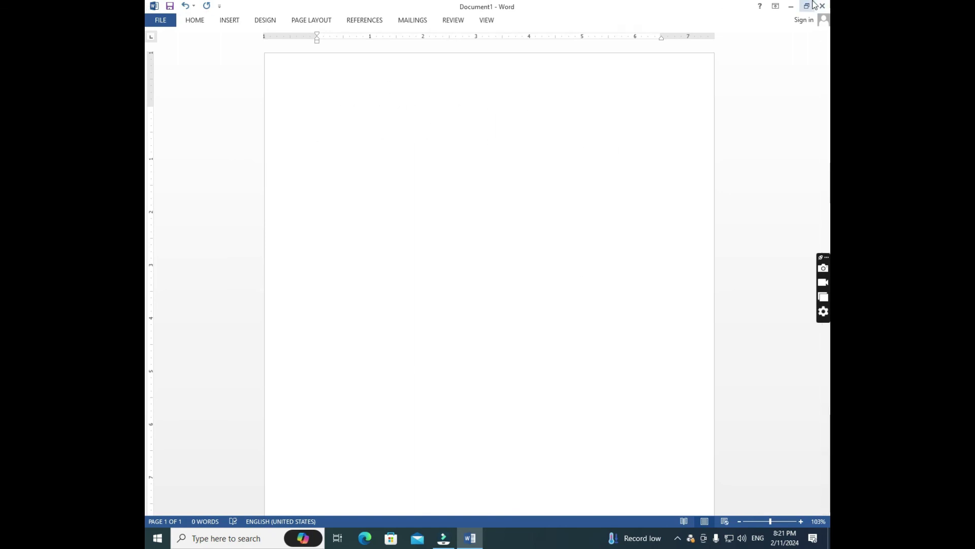
# Step: Close Word without saving Document1, then refresh the desktop three times
pyautogui.click(823, 6)
pyautogui.click(488, 289)
pyautogui.rightClick(418, 108)
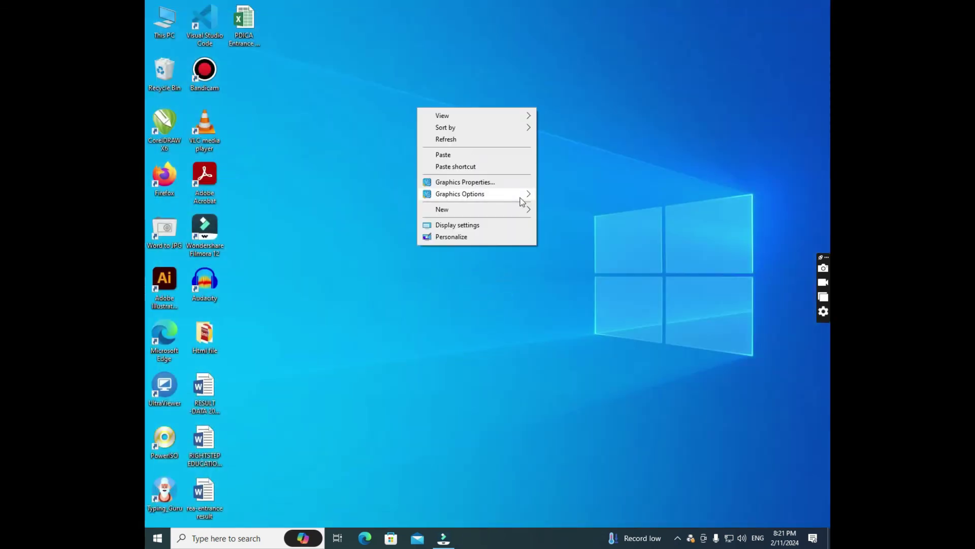
pyautogui.click(456, 138)
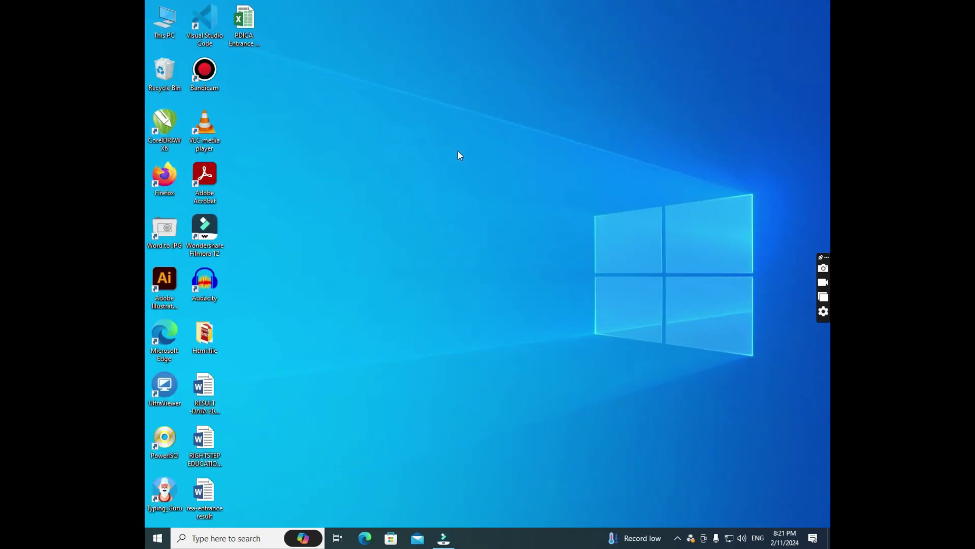
pyautogui.rightClick(426, 161)
pyautogui.click(467, 196)
pyautogui.rightClick(421, 137)
pyautogui.click(463, 168)
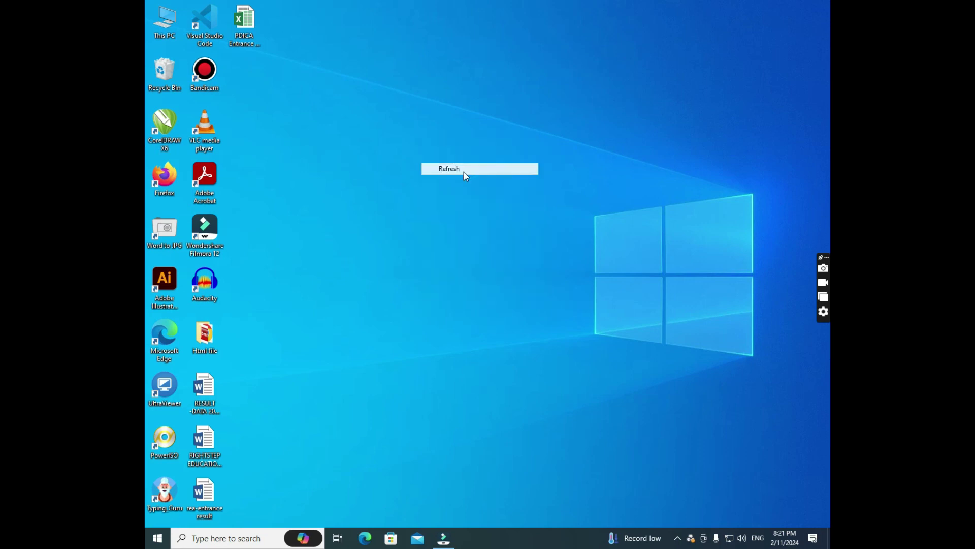